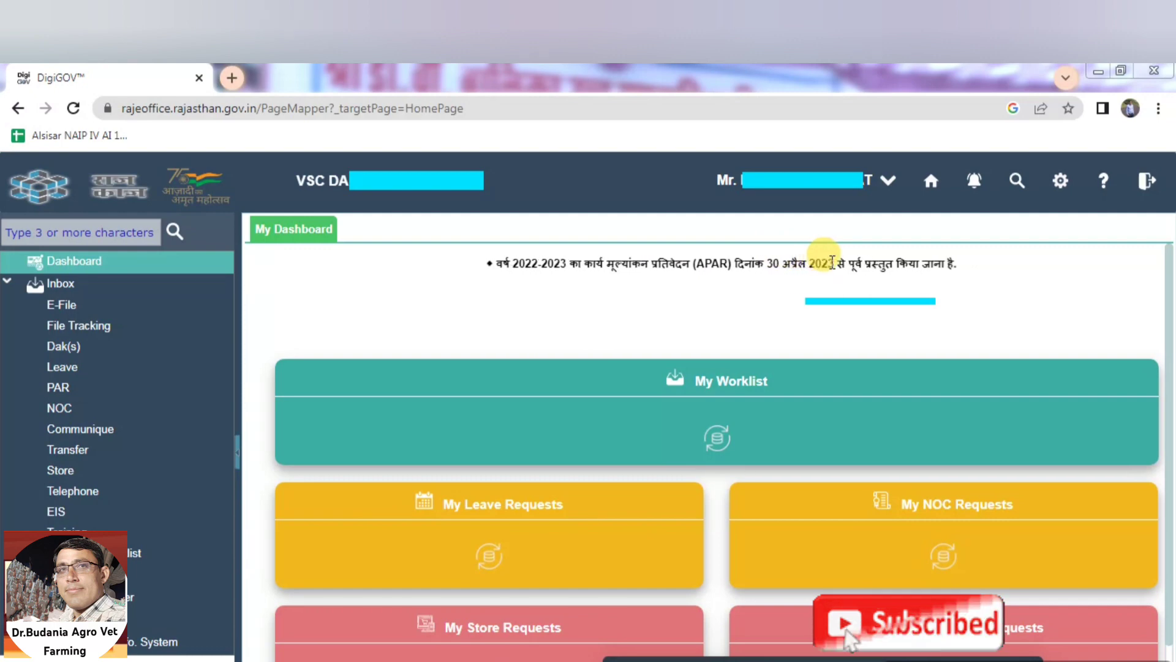
# Open PAR from Employee Corner, confirm entry, and verify the OTP to reach the 2022-2023 Manage PAR page
pyautogui.click(126, 576)
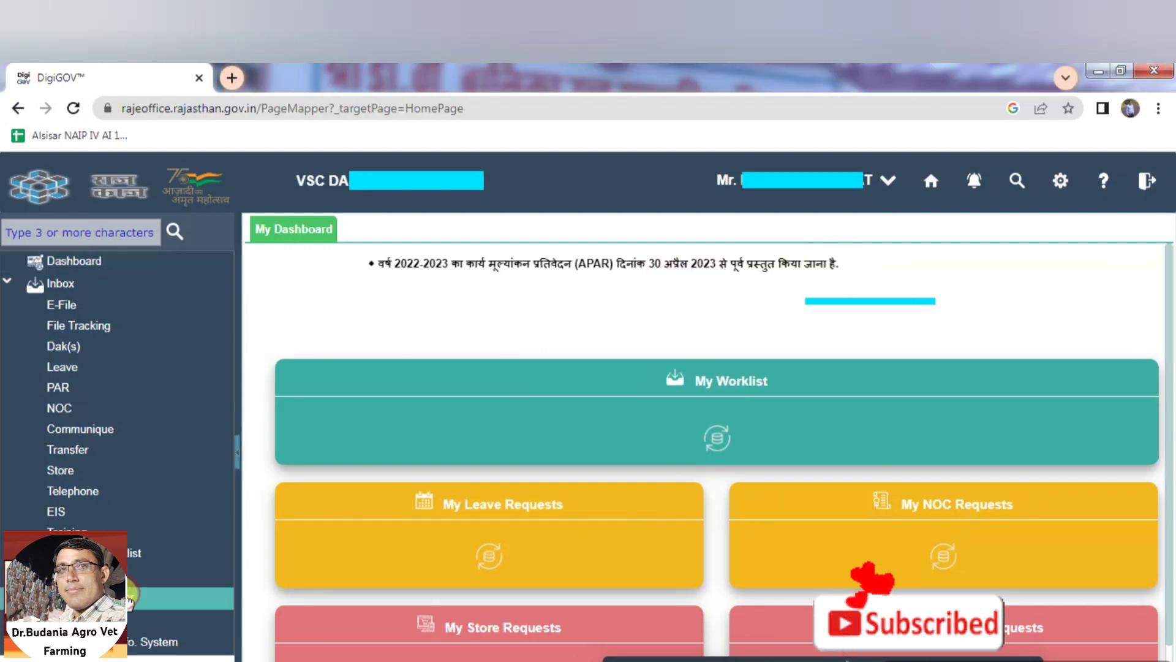
pyautogui.click(58, 375)
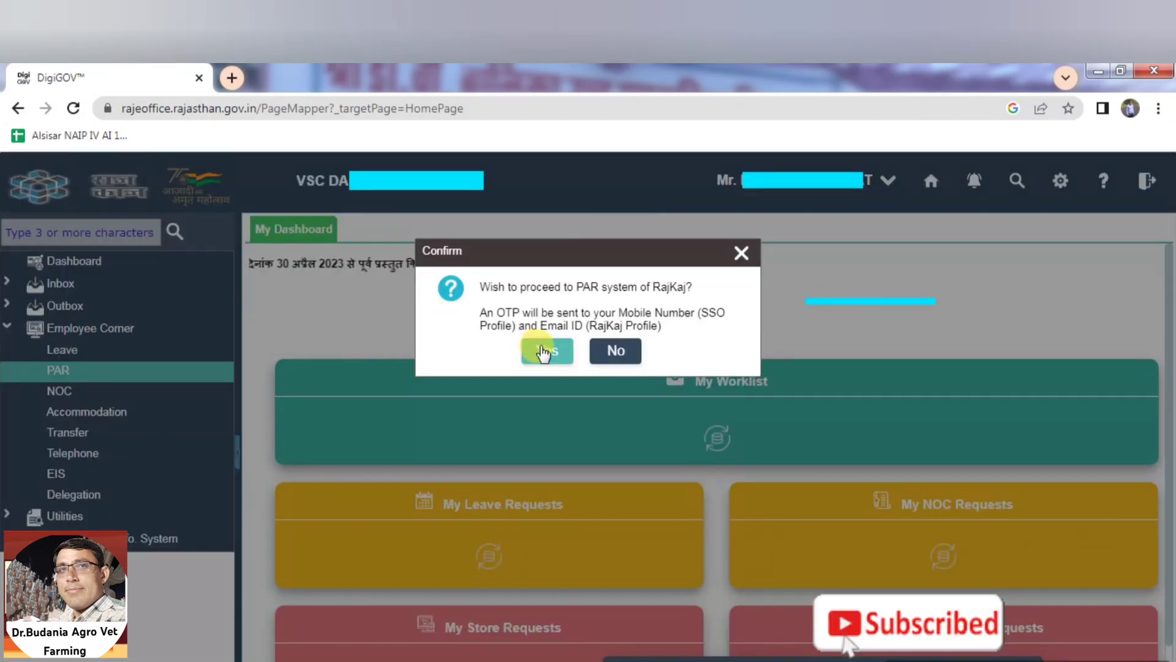
pyautogui.click(542, 351)
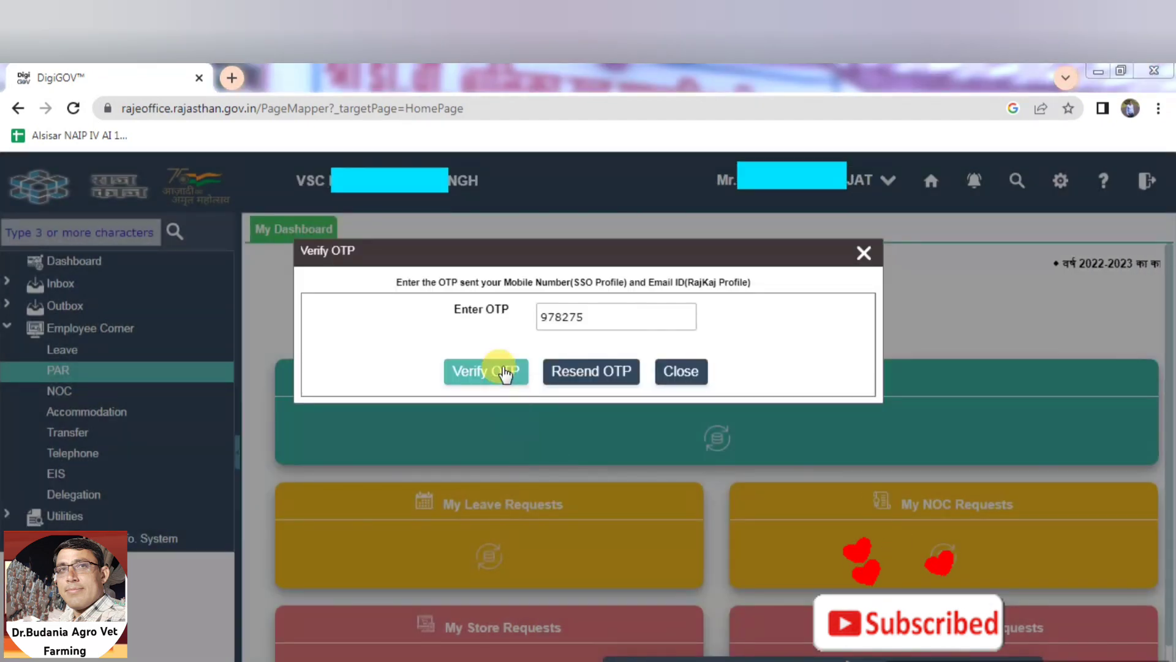
pyautogui.click(502, 371)
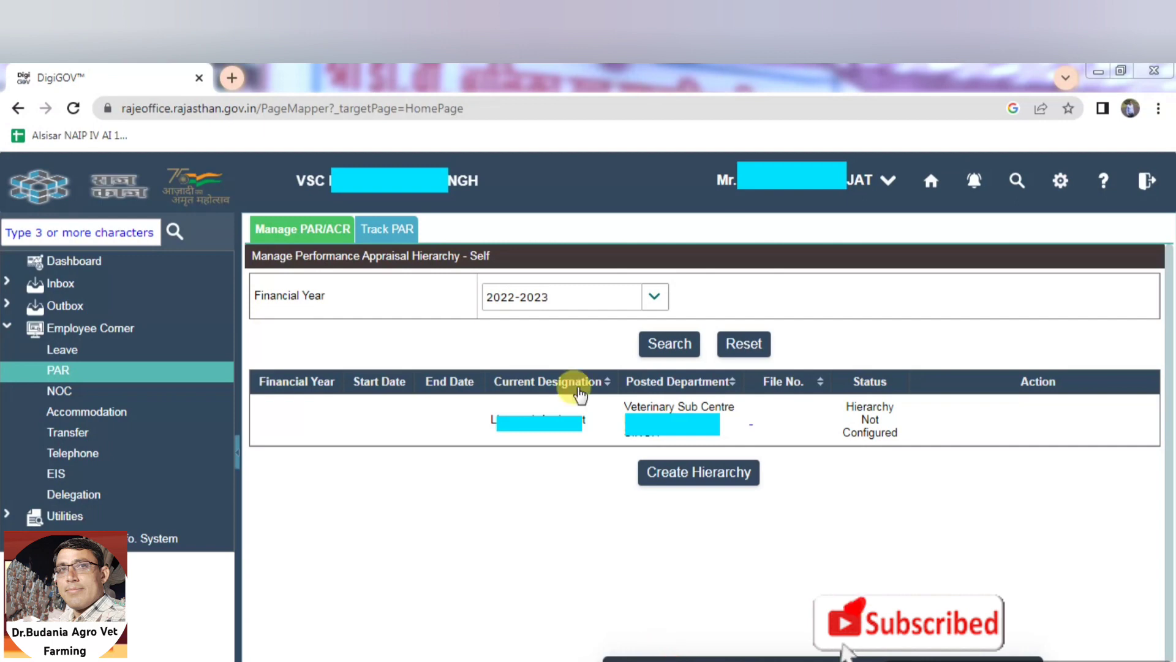
pyautogui.click(653, 297)
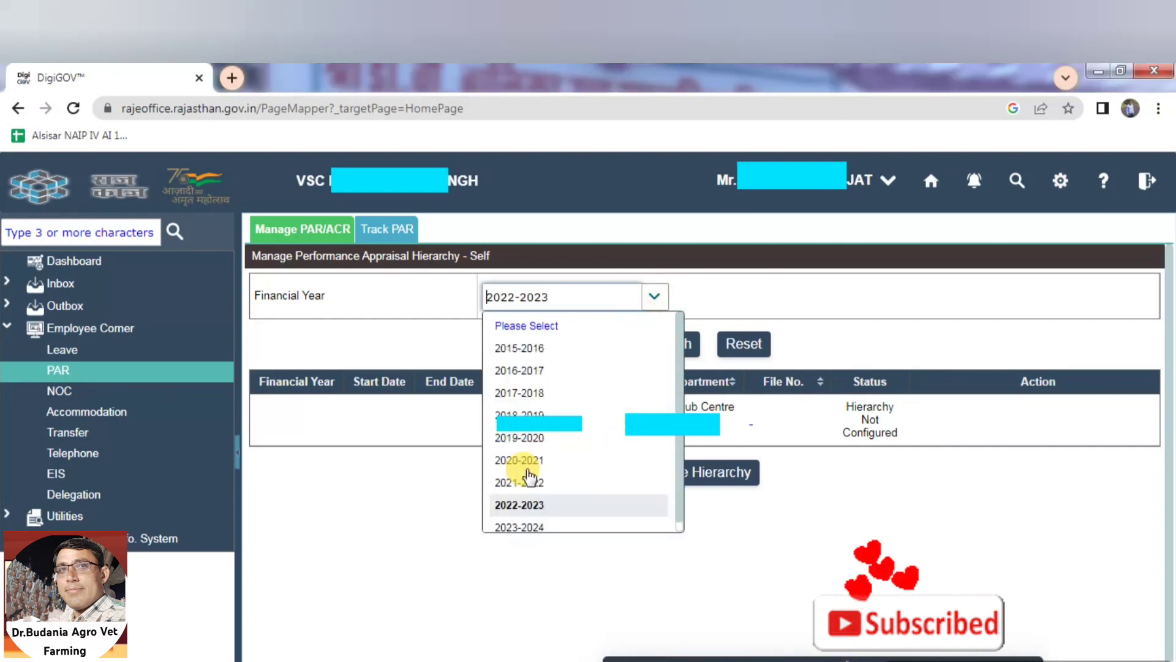
pyautogui.click(521, 484)
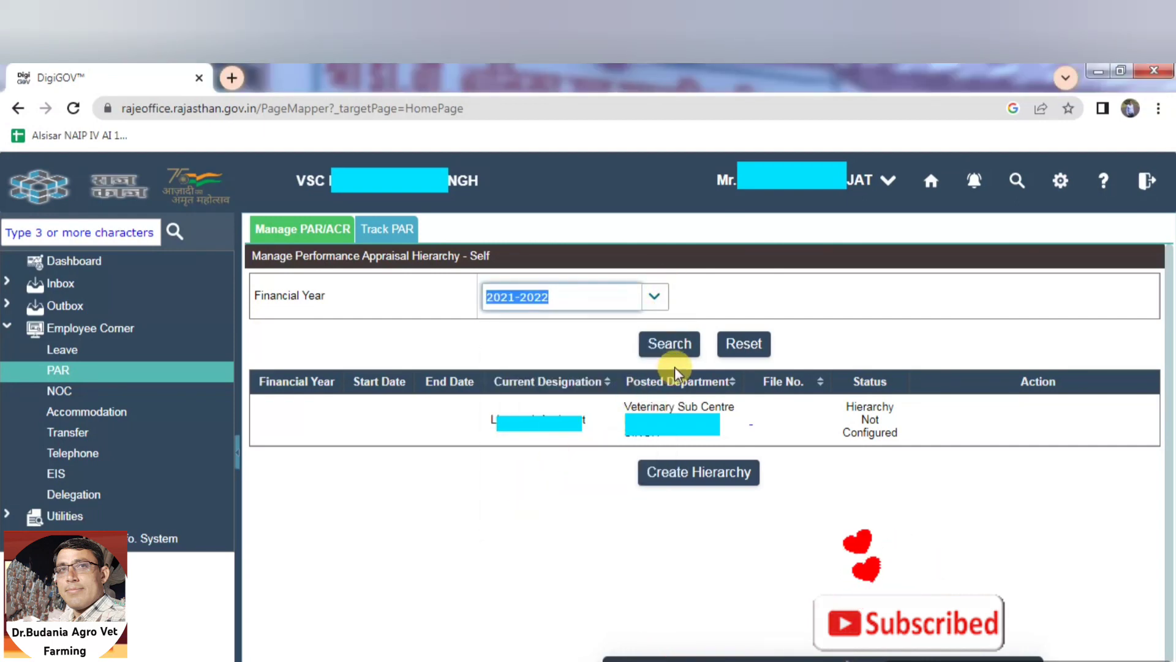
pyautogui.click(674, 346)
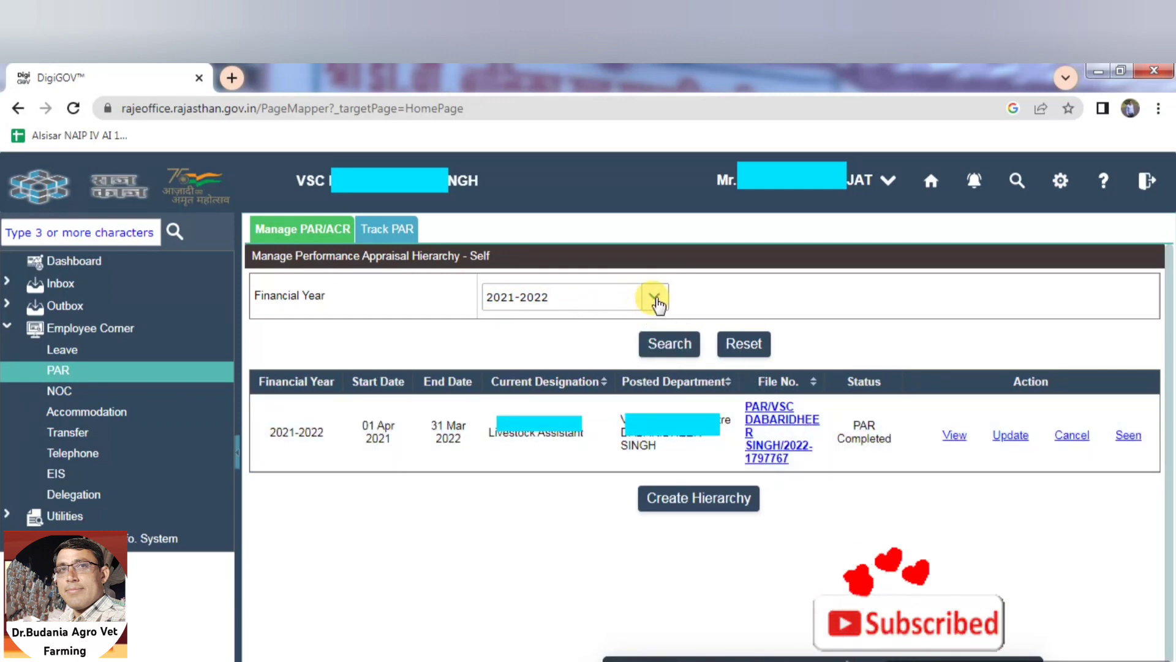
pyautogui.click(654, 299)
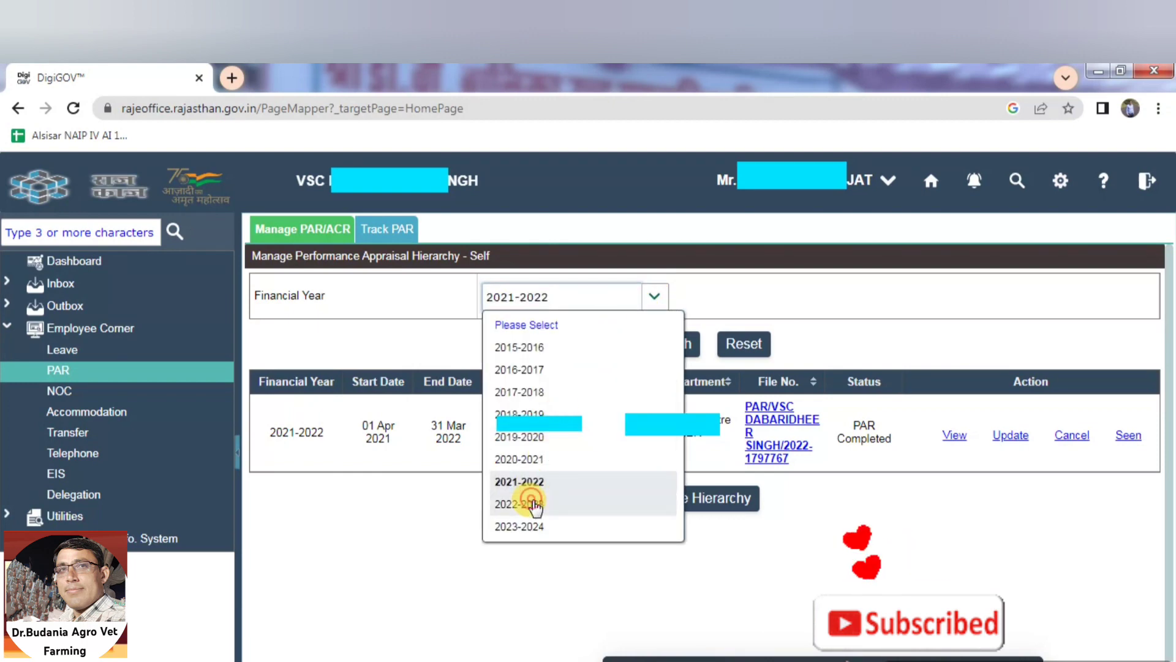
pyautogui.click(531, 503)
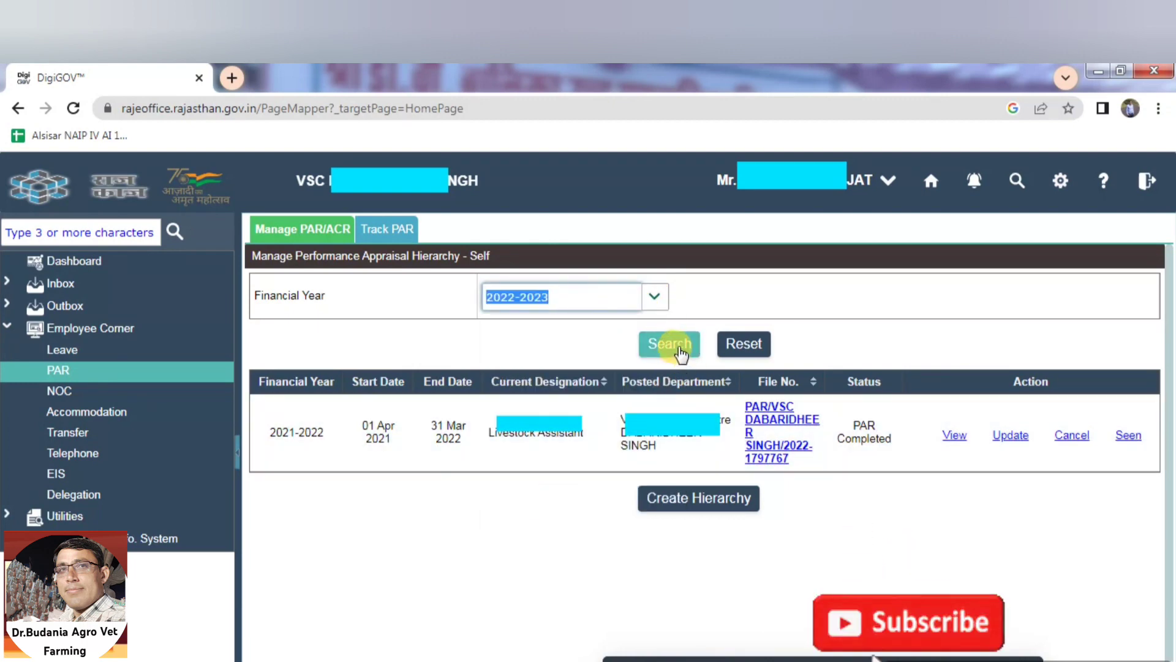
pyautogui.click(679, 351)
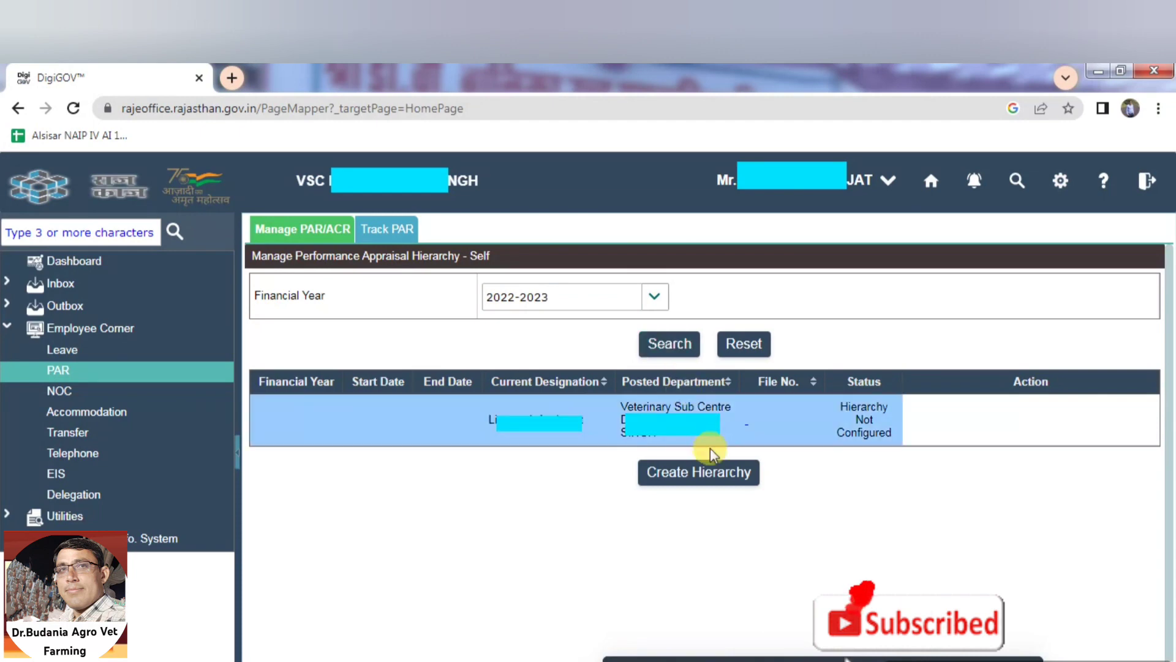
# Start creating the 2022-2023 hierarchy and review its 365-day duration, department, designation and posted office fields
pyautogui.click(709, 473)
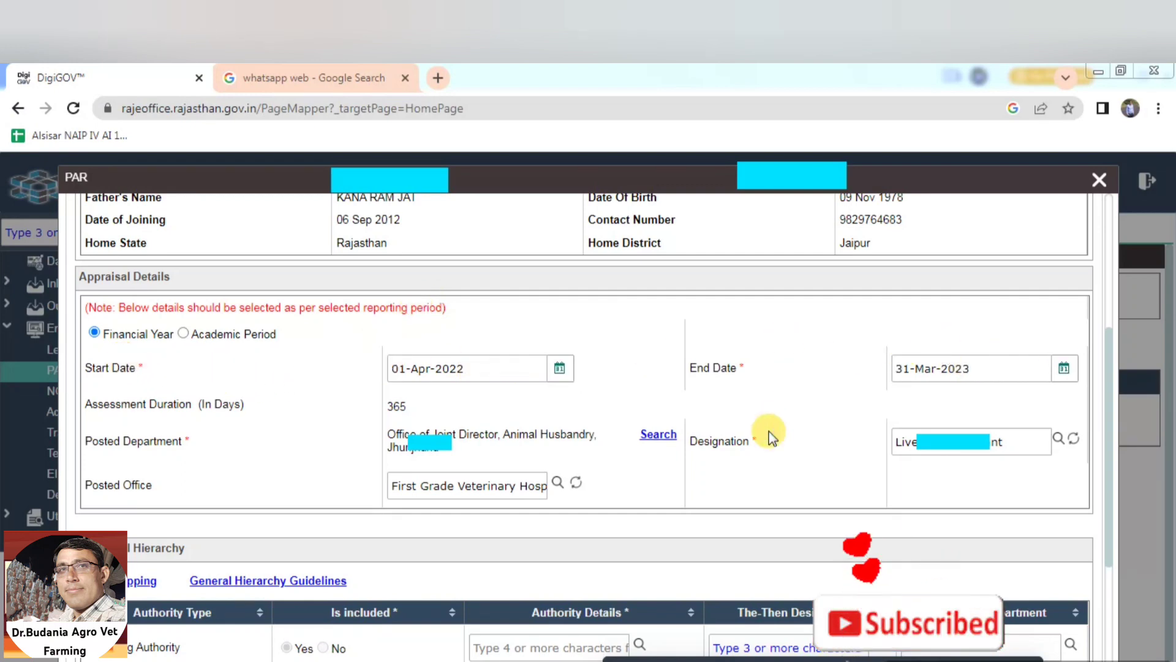
pyautogui.moveTo(390, 407); pyautogui.dragTo(411, 405)
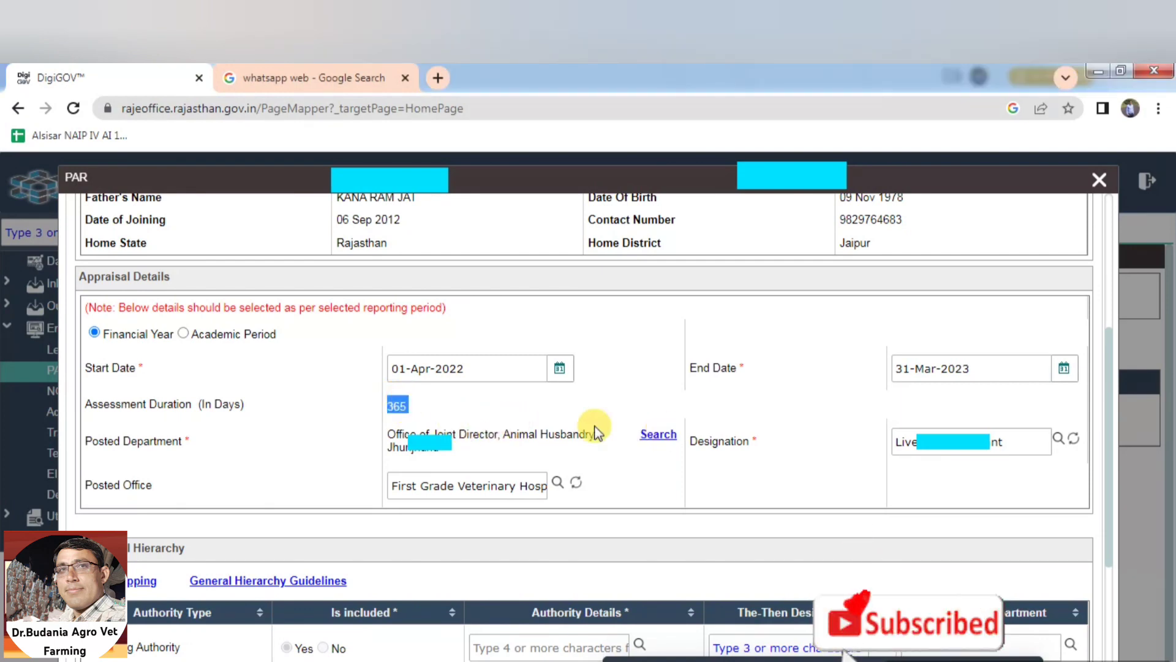
pyautogui.moveTo(122, 440); pyautogui.dragTo(184, 441)
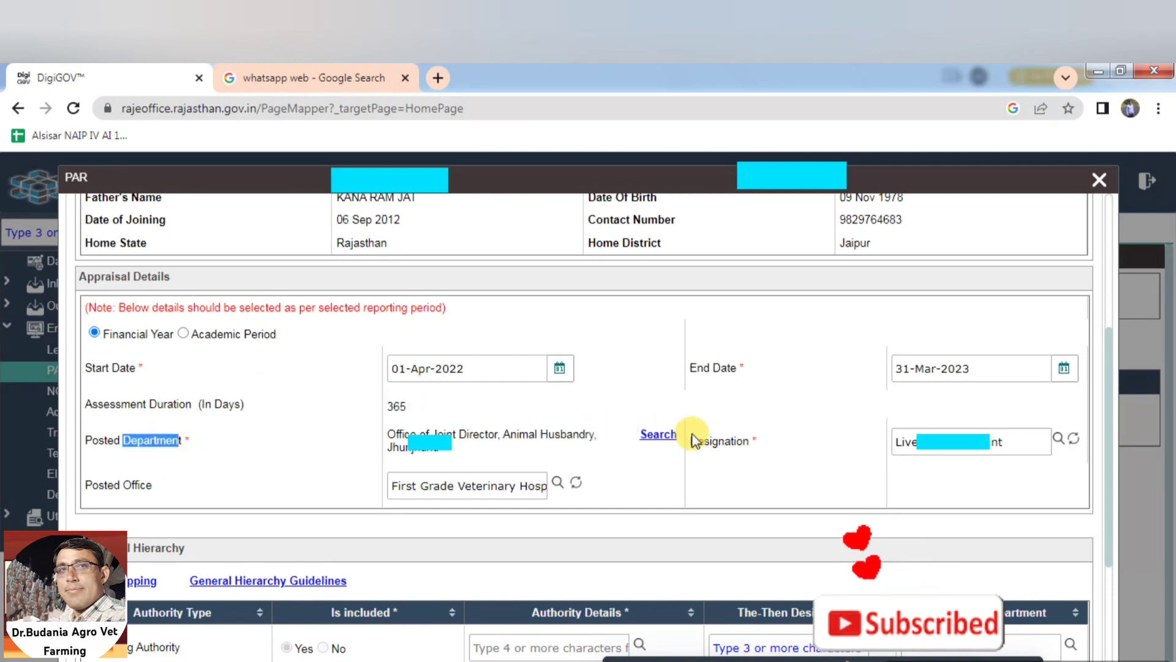
pyautogui.moveTo(691, 440); pyautogui.dragTo(766, 442)
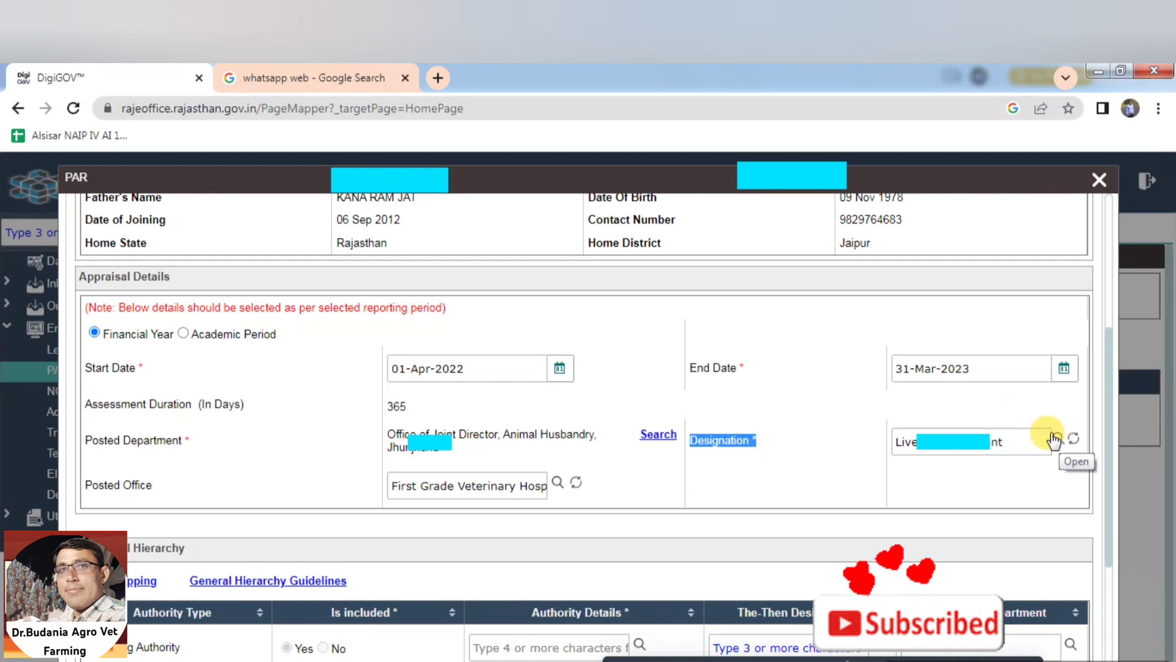
pyautogui.moveTo(92, 484); pyautogui.dragTo(241, 490)
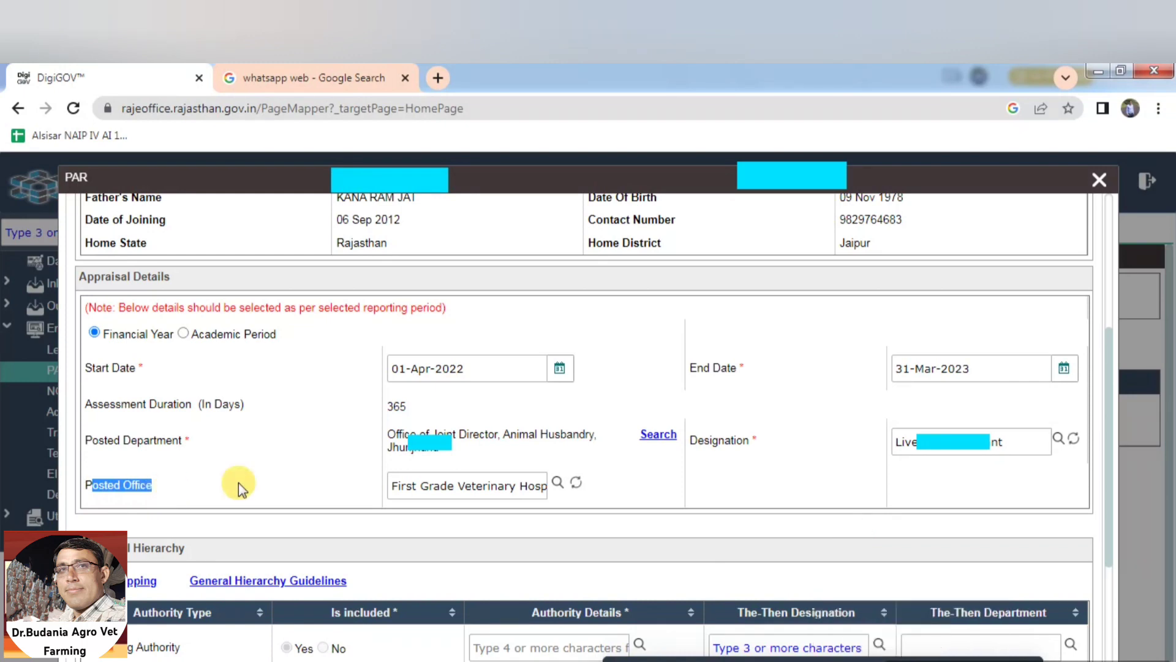
# Search offices for 'dabri' and set Posted Office to Veterinary Subcentre, Dabri Dheersingh
pyautogui.click(556, 486)
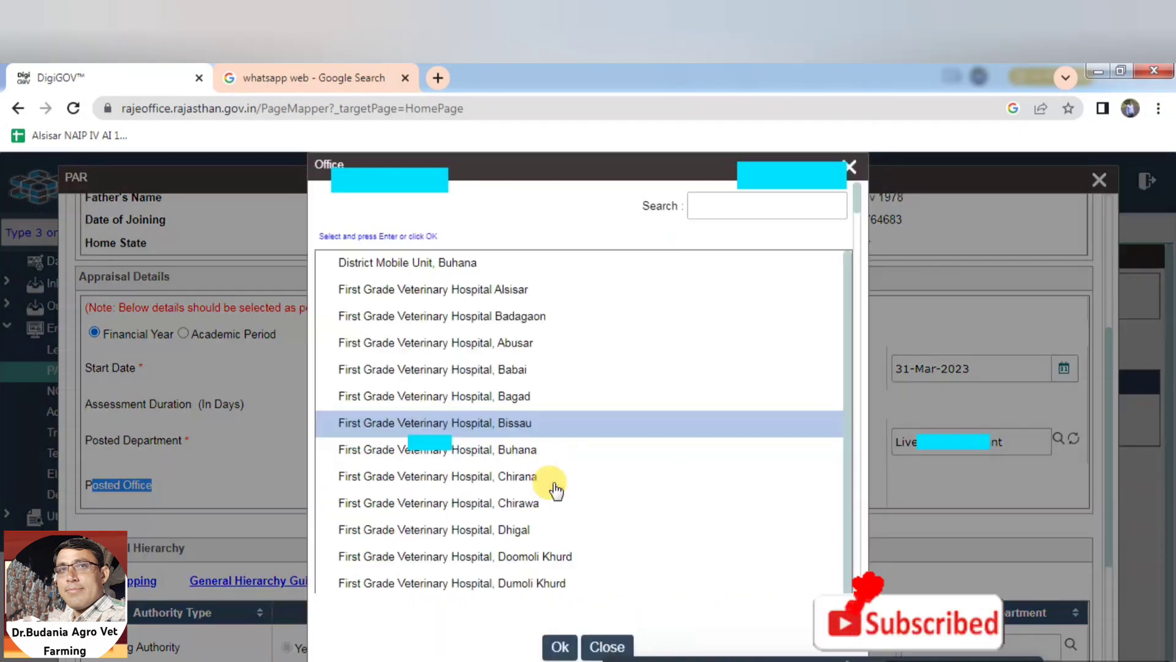
pyautogui.click(716, 215)
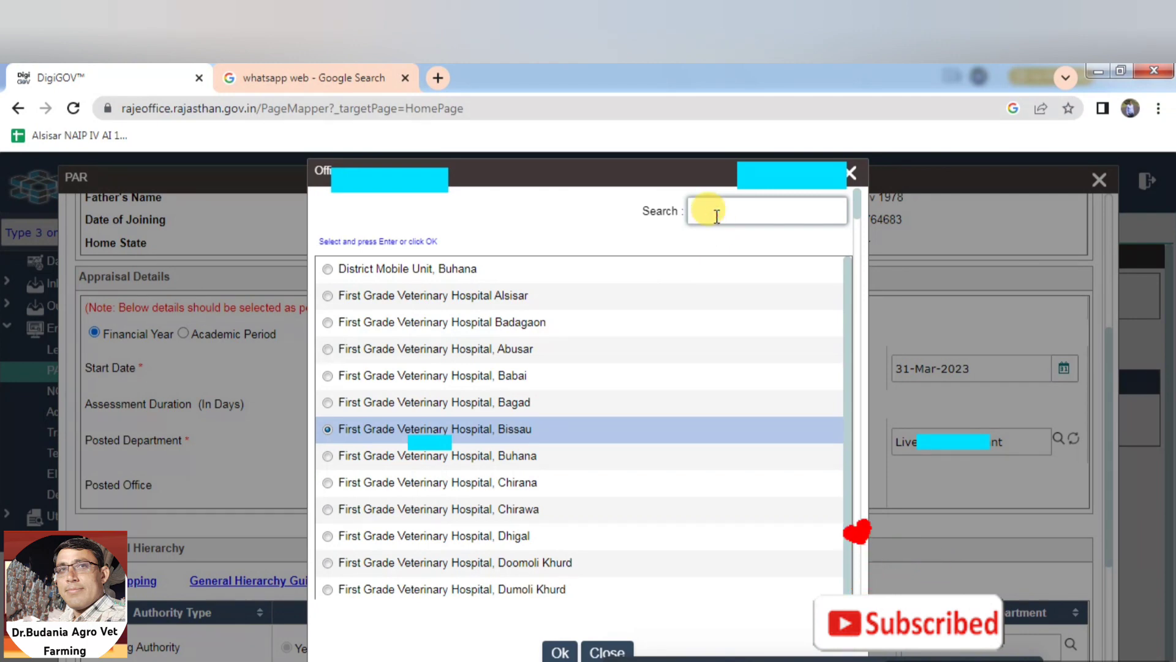
pyautogui.write('dabri')
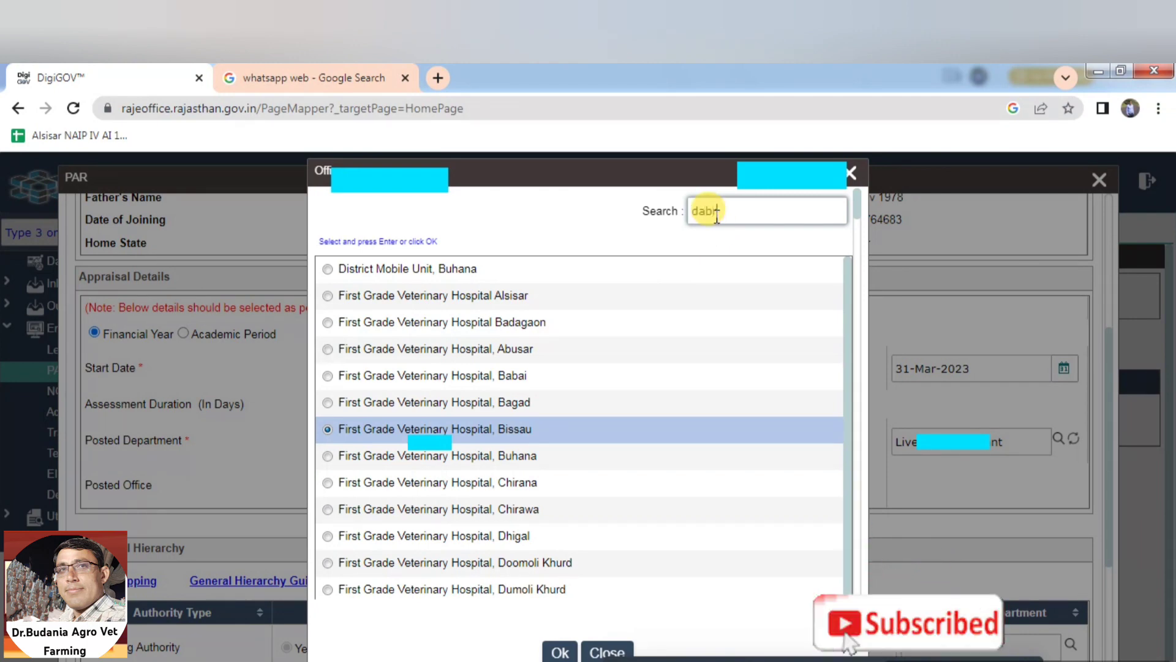
pyautogui.click(574, 295)
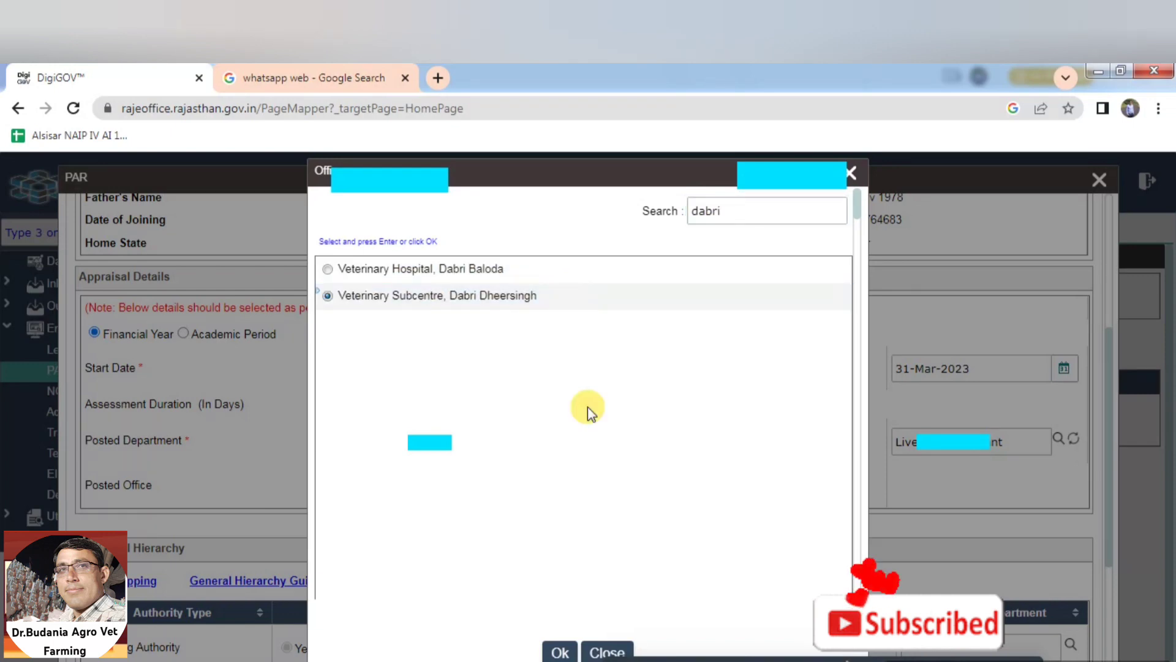
pyautogui.click(560, 652)
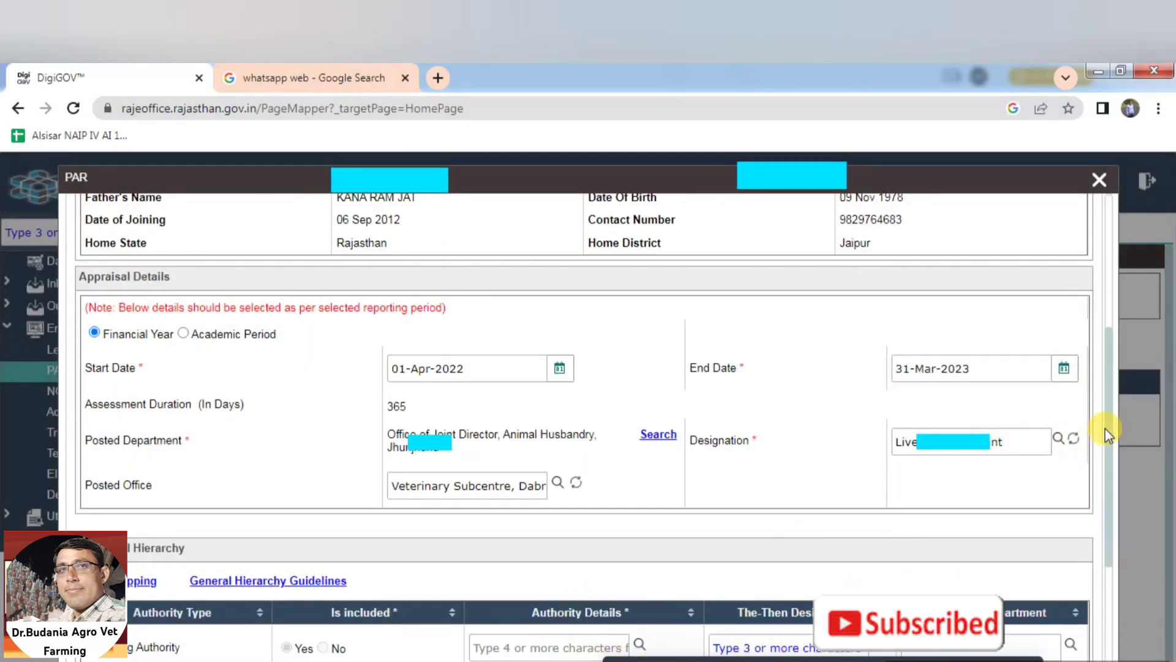
# Open the Reporting Authority employee search across all employees, showing the SSO ID filter
pyautogui.moveTo(1109, 429); pyautogui.dragTo(1117, 513)
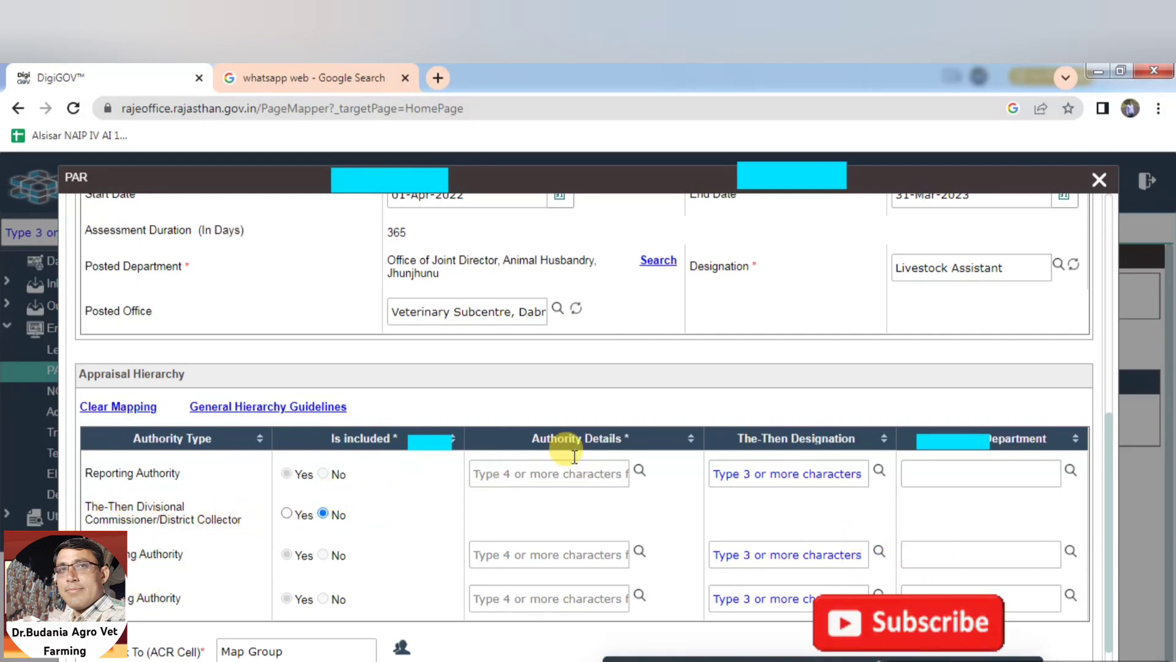
pyautogui.click(639, 470)
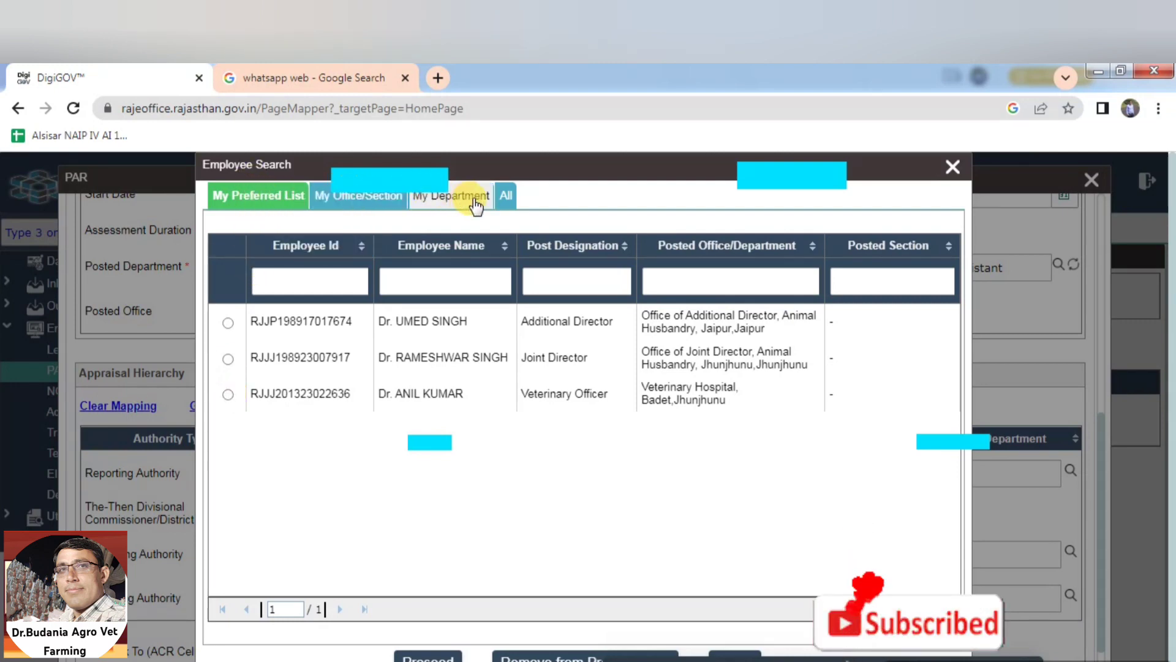
pyautogui.click(507, 195)
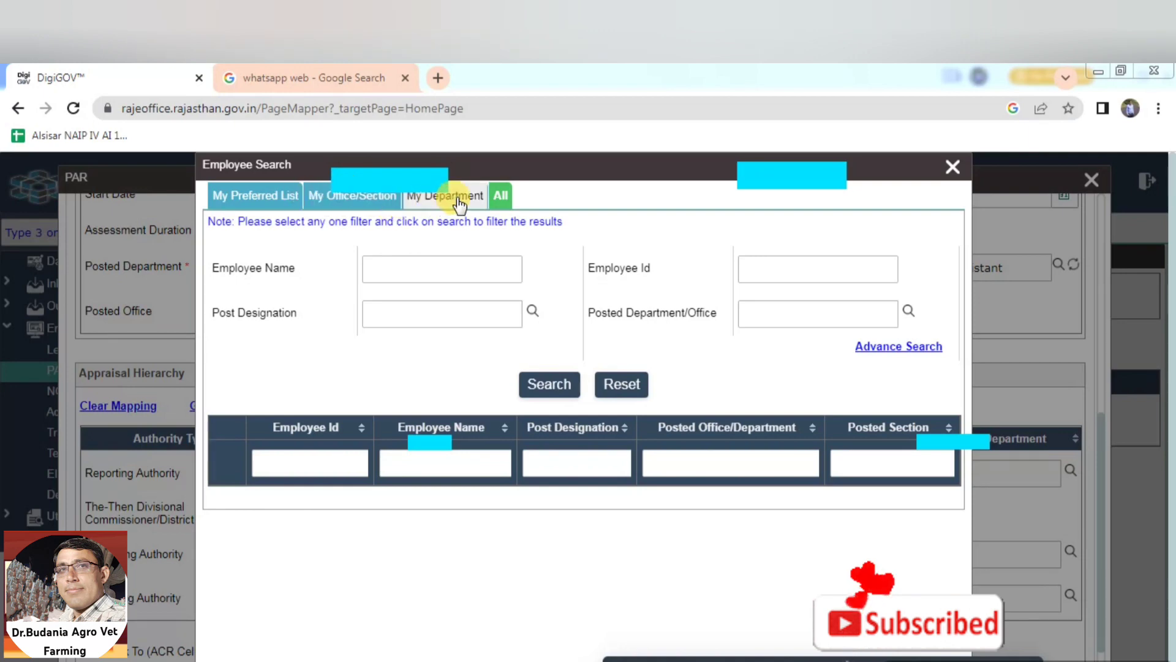
pyautogui.click(501, 198)
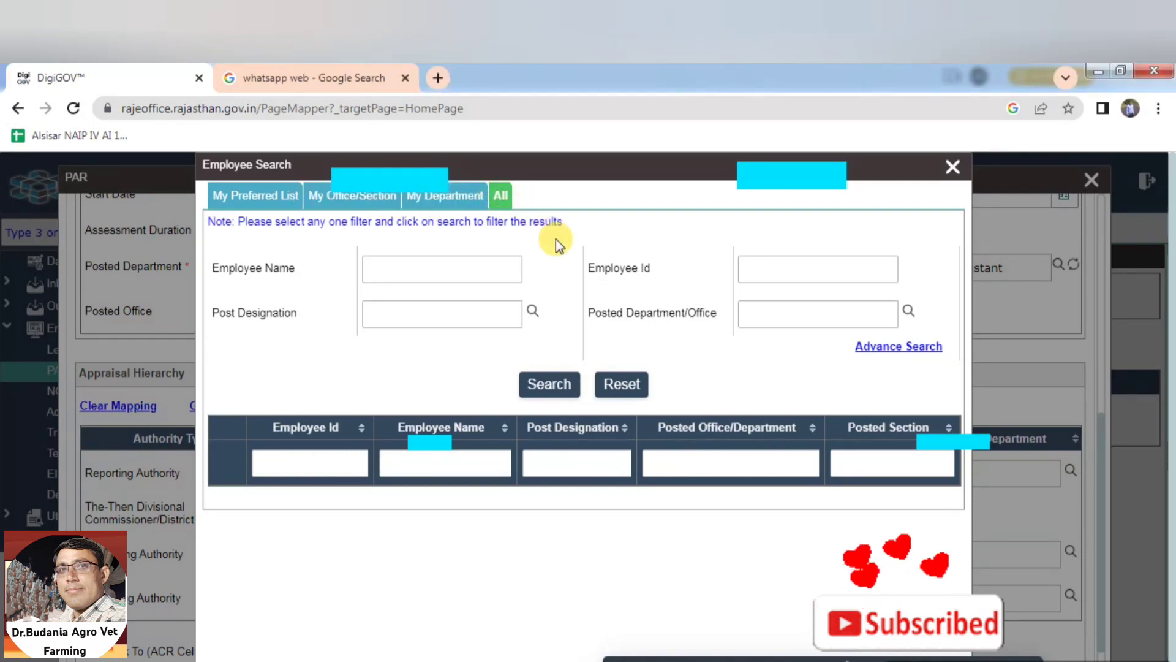
pyautogui.click(898, 346)
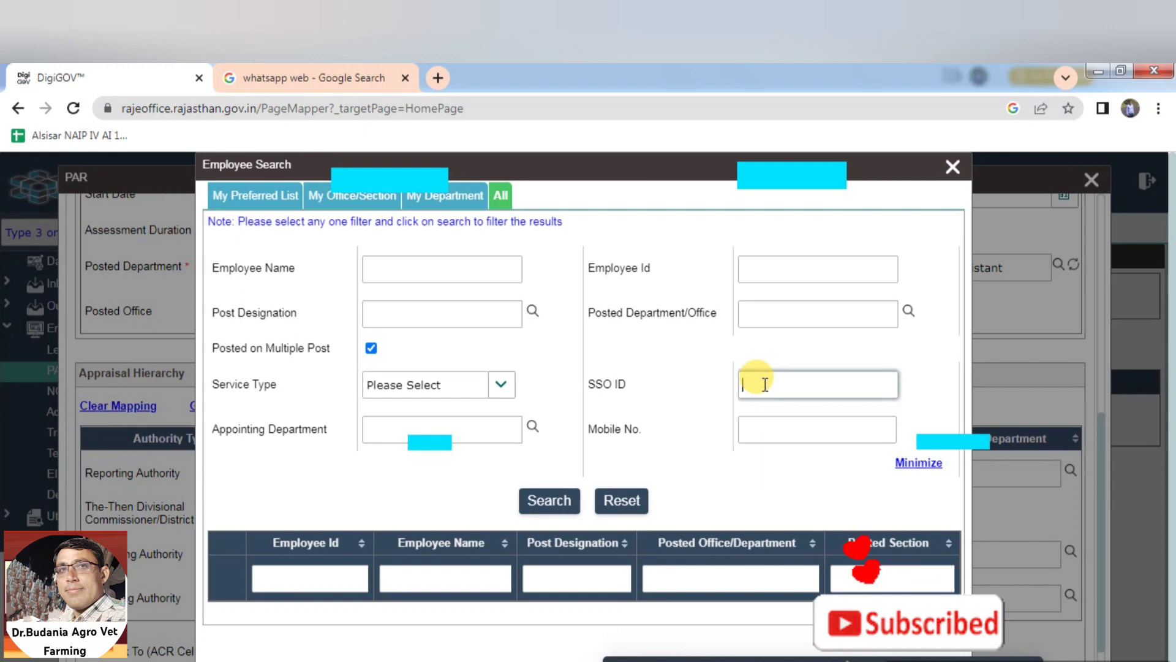
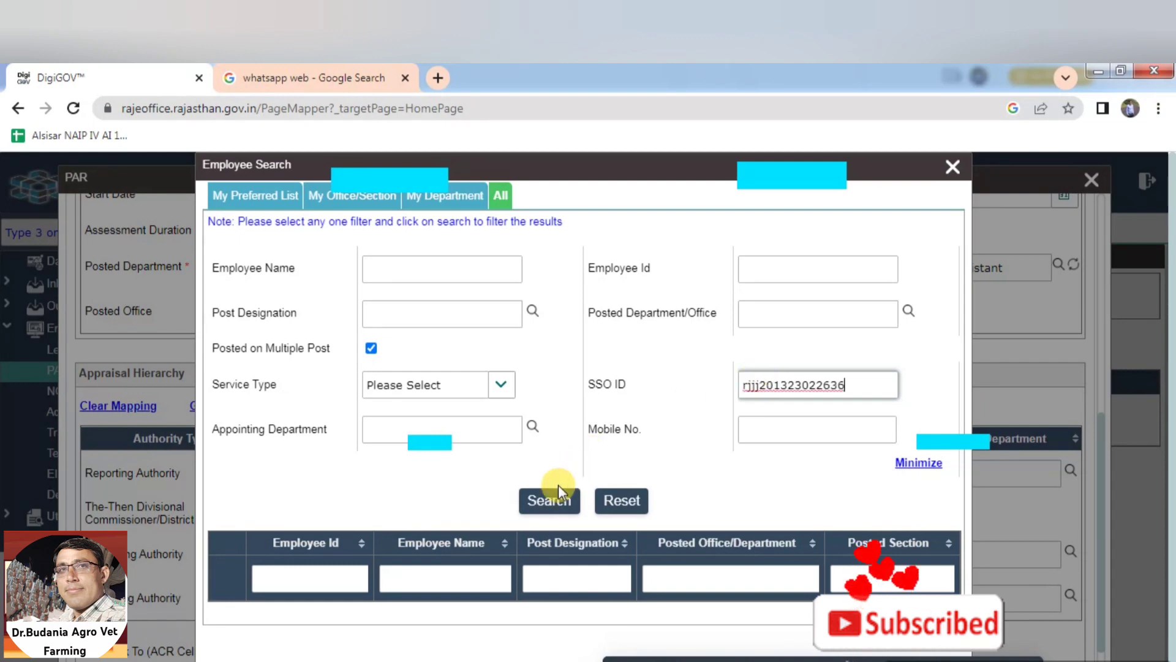
# Search by the officer's SSO ID and select the Veterinary Officer of Veterinary Hospital, Badet
pyautogui.click(549, 501)
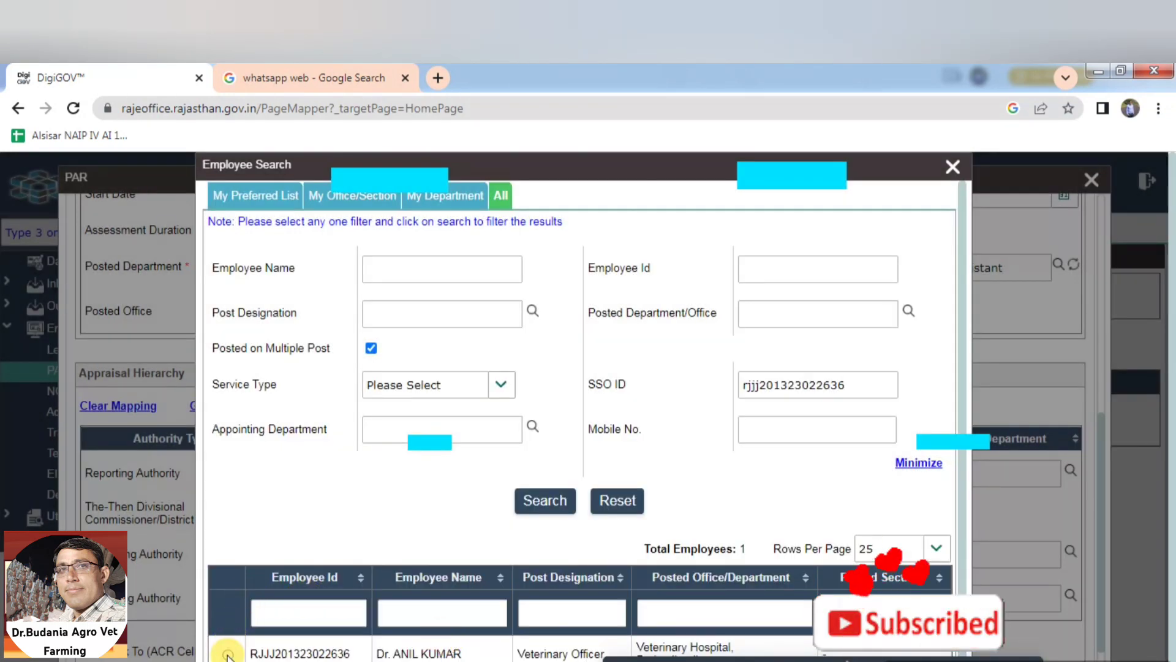
pyautogui.scroll(-1, 1167, 619)
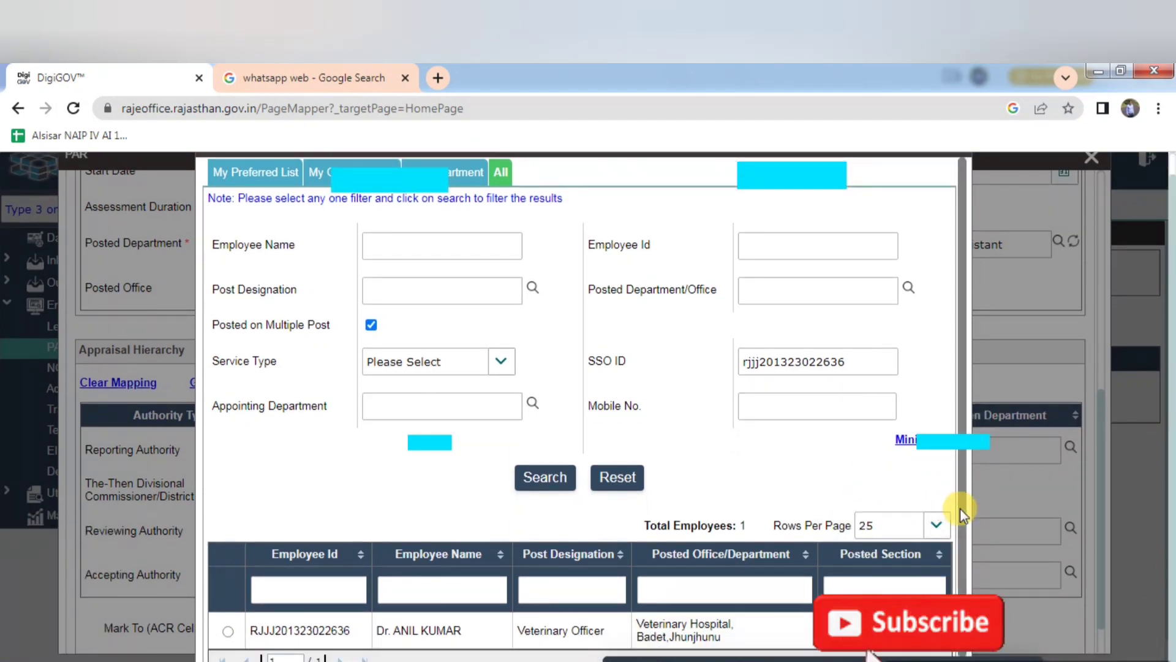
pyautogui.moveTo(960, 508); pyautogui.dragTo(976, 596)
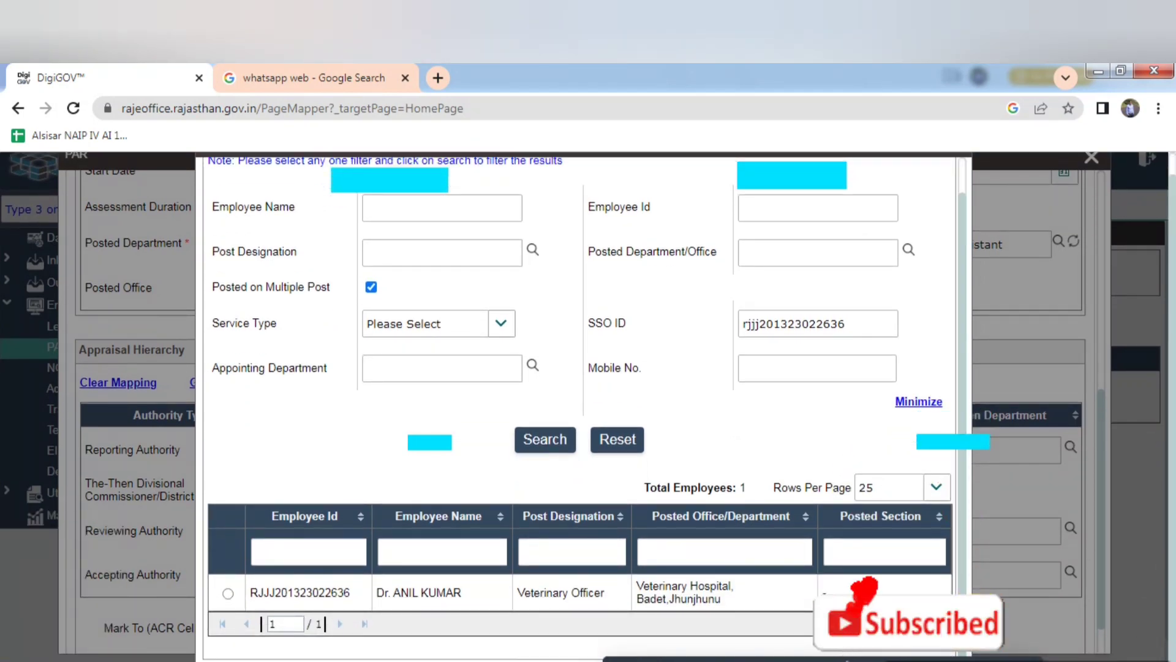
pyautogui.click(228, 592)
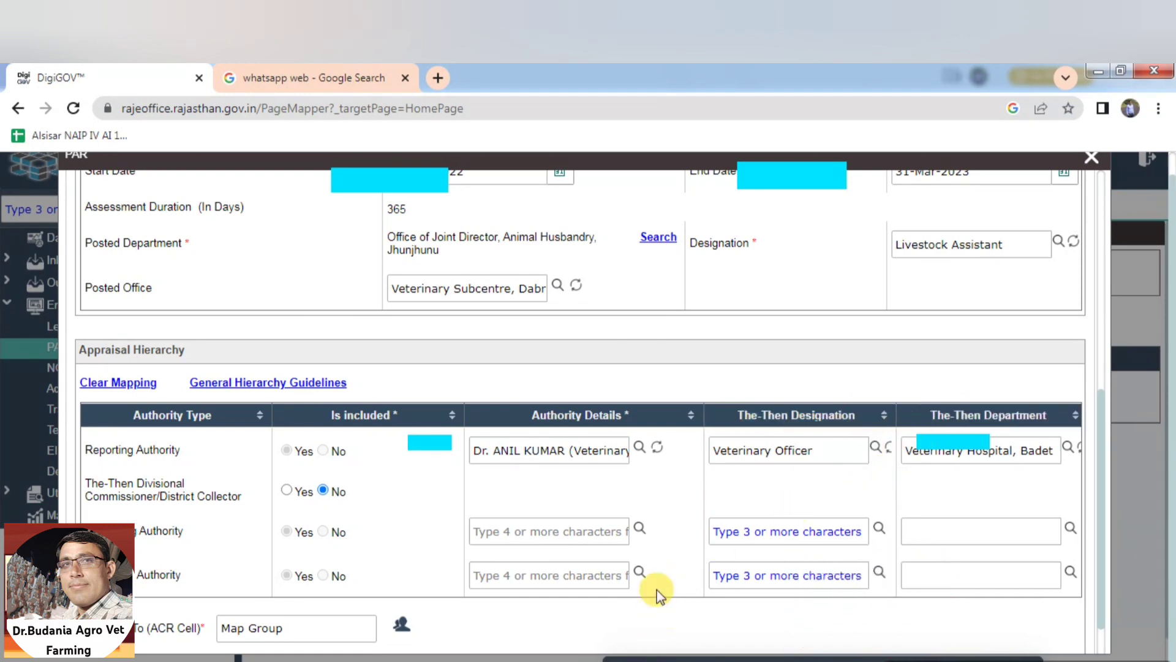
# Set the Joint Director from My Preferred List as Reviewing Authority
pyautogui.click(638, 529)
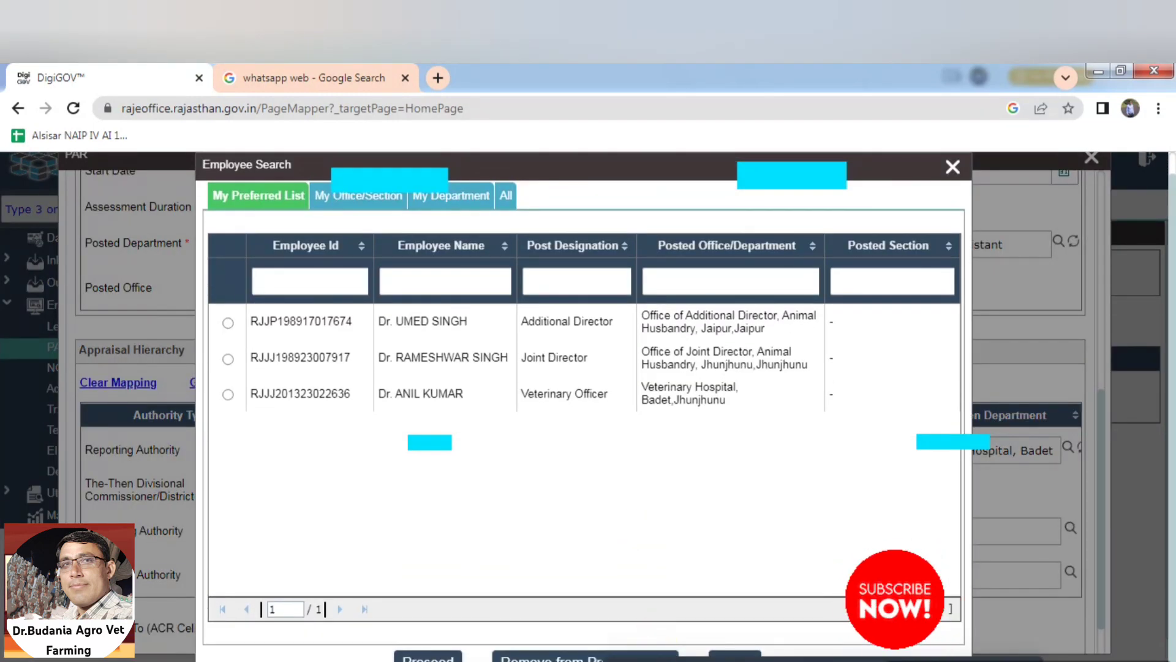
pyautogui.click(653, 661)
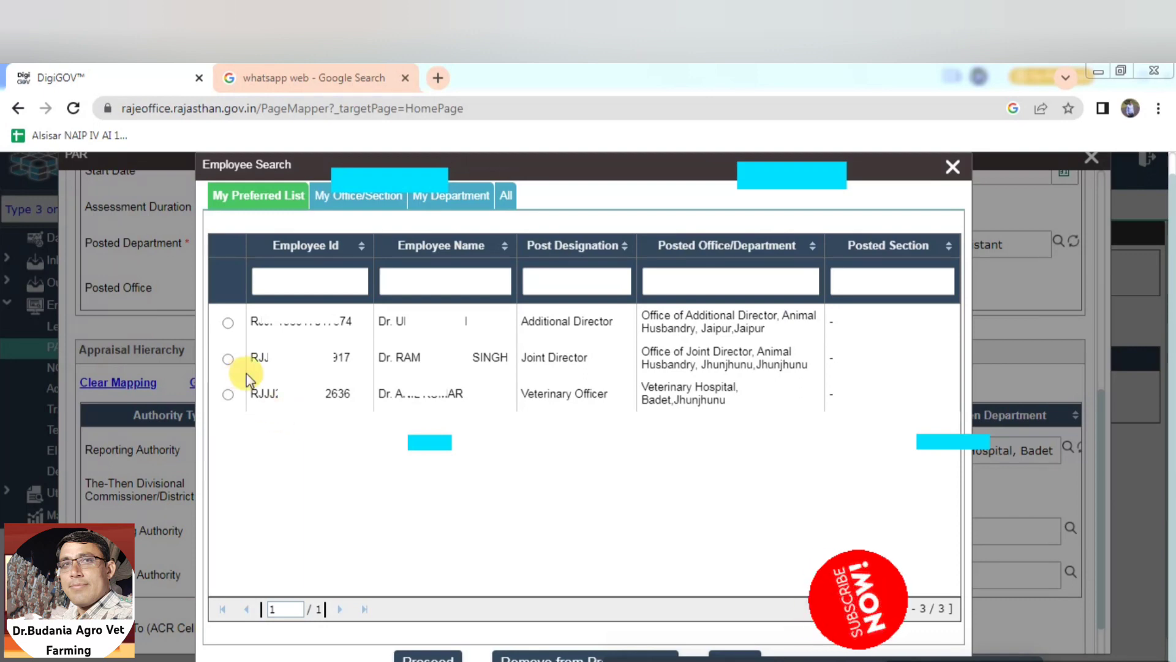
pyautogui.click(228, 359)
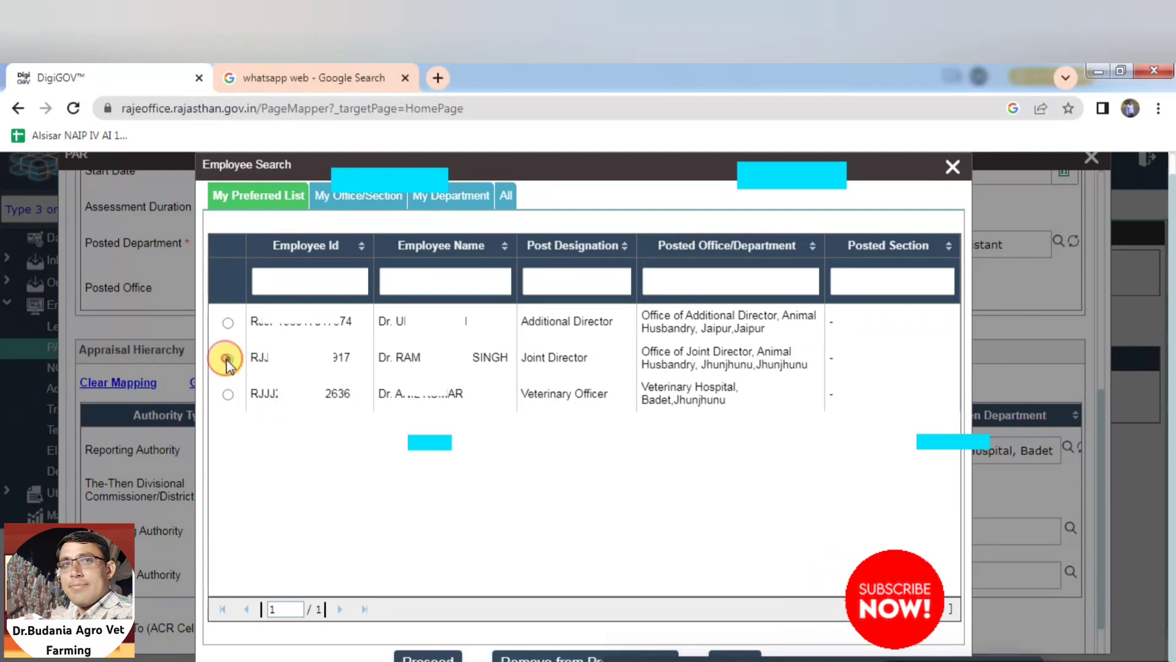
pyautogui.click(432, 654)
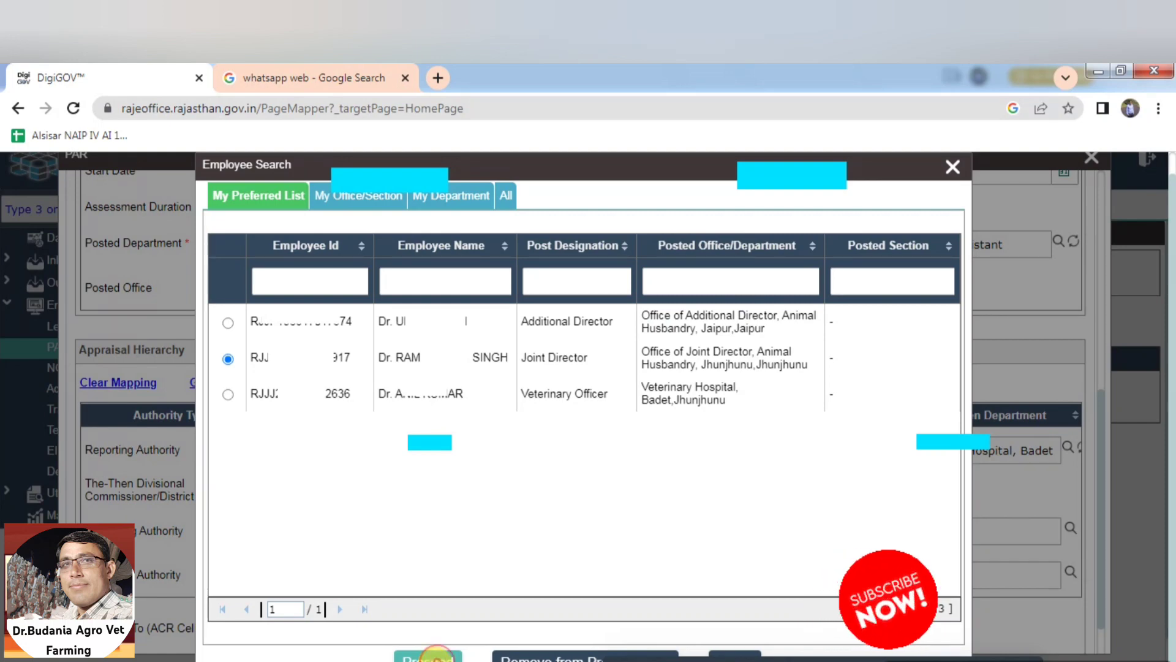
pyautogui.click(437, 660)
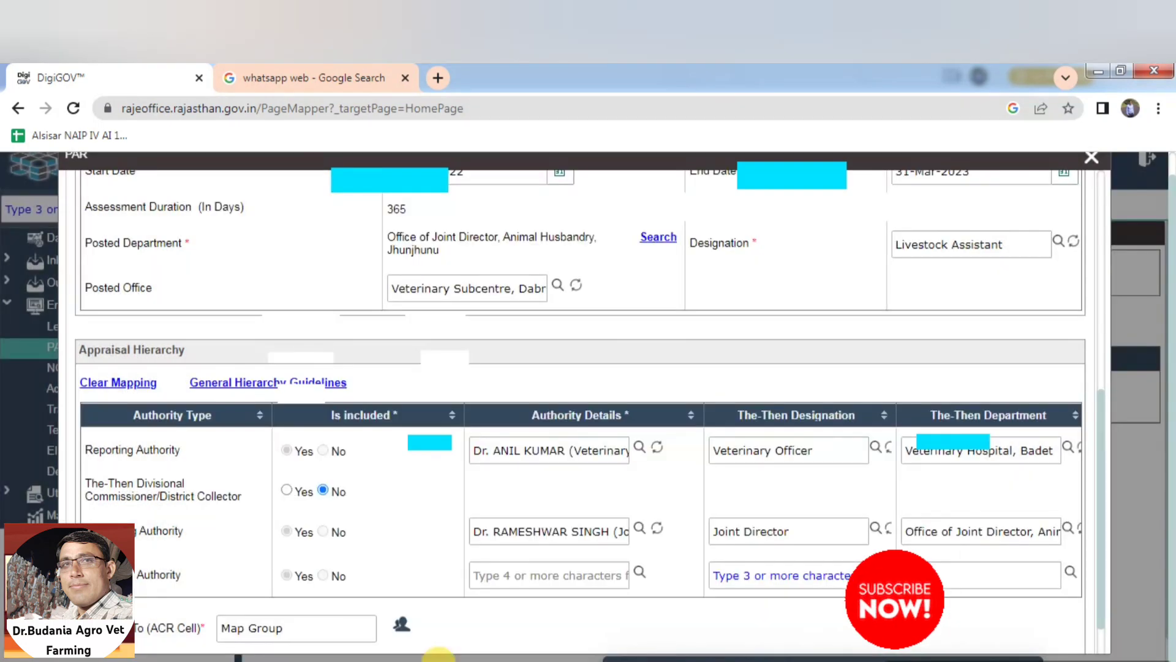
# Set the Additional Director from My Preferred List as Accepting Authority
pyautogui.click(638, 572)
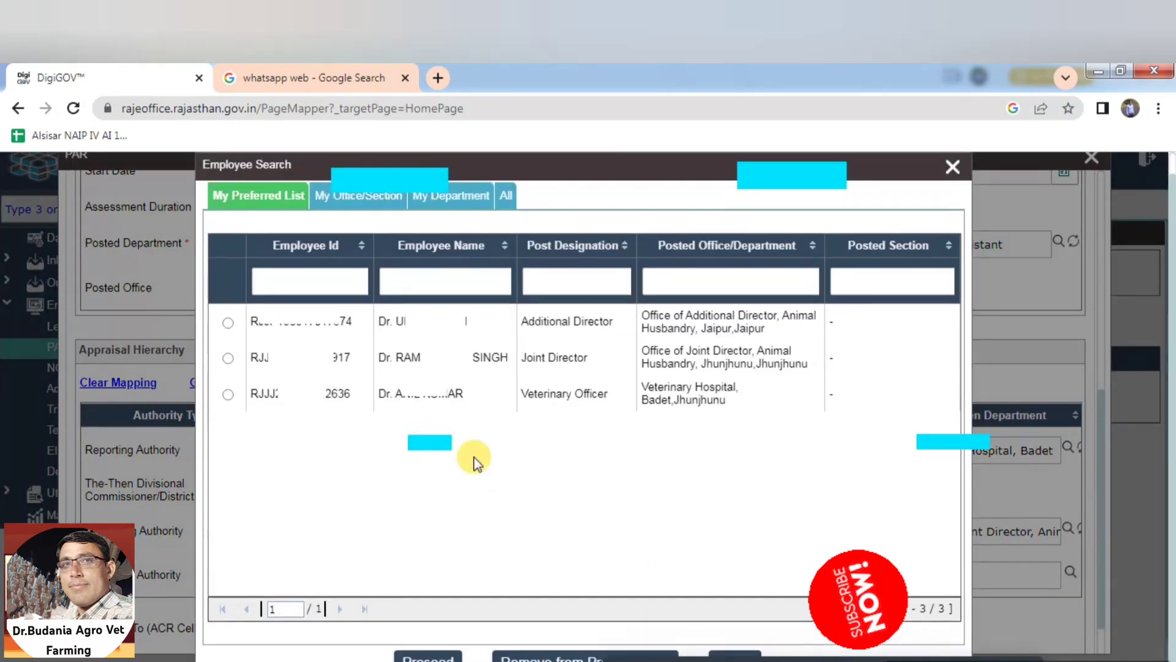
pyautogui.click(228, 323)
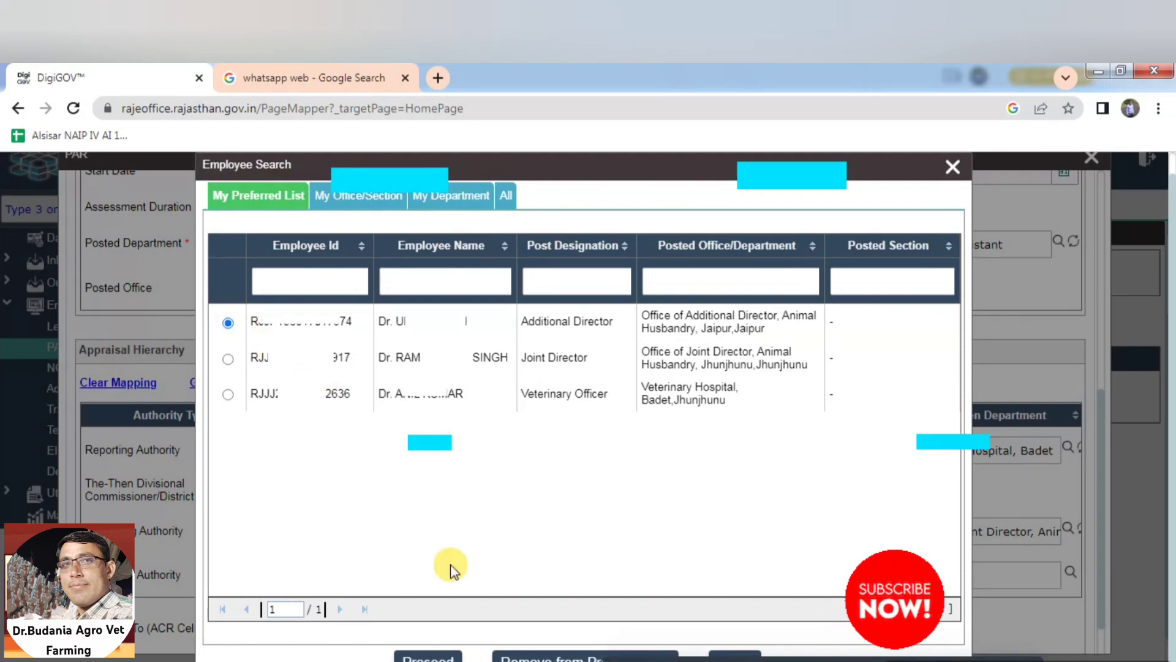
pyautogui.click(429, 657)
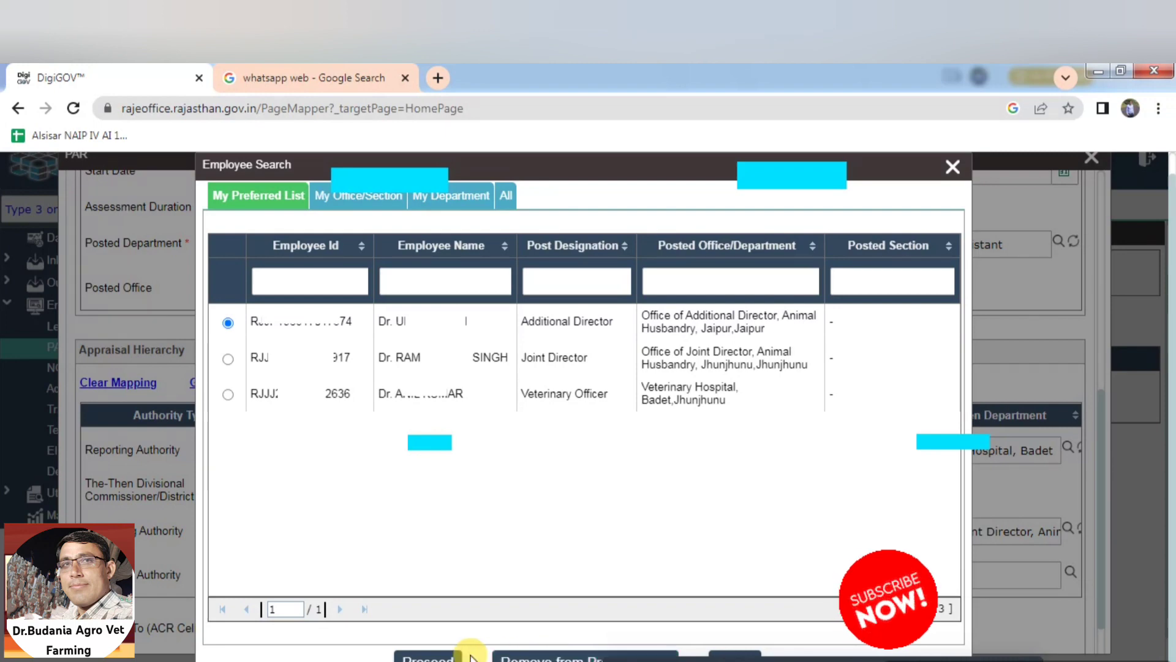
pyautogui.click(429, 657)
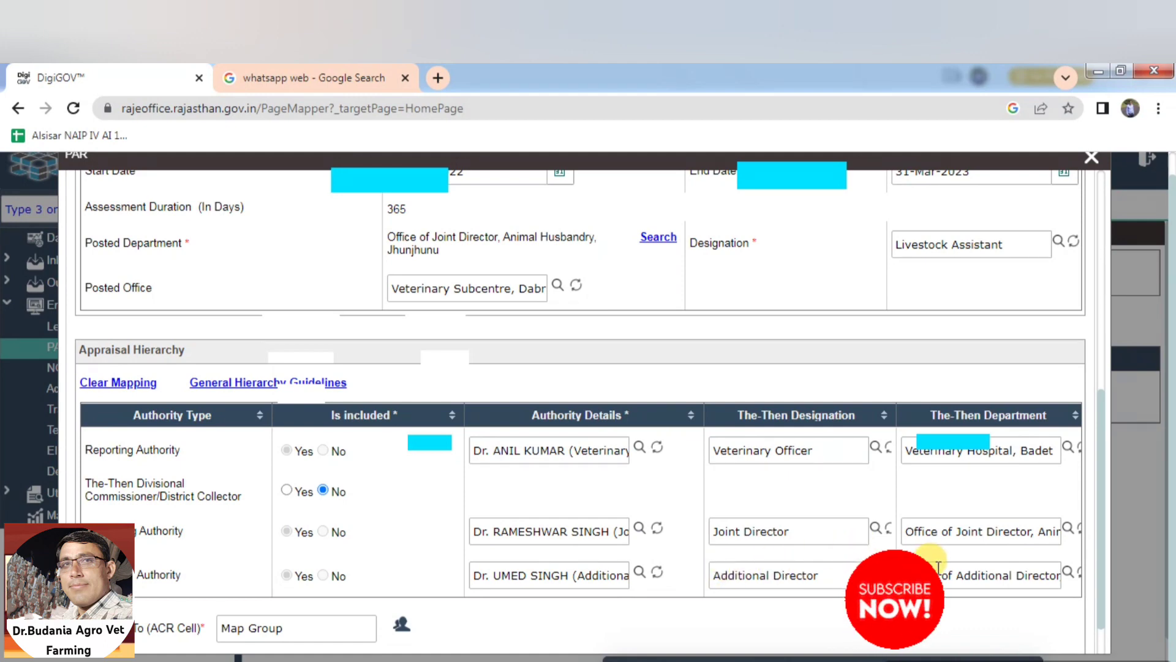
# Map the appraisal to the ACR cell group PAR Group AH (Non Gazetted)
pyautogui.click(398, 626)
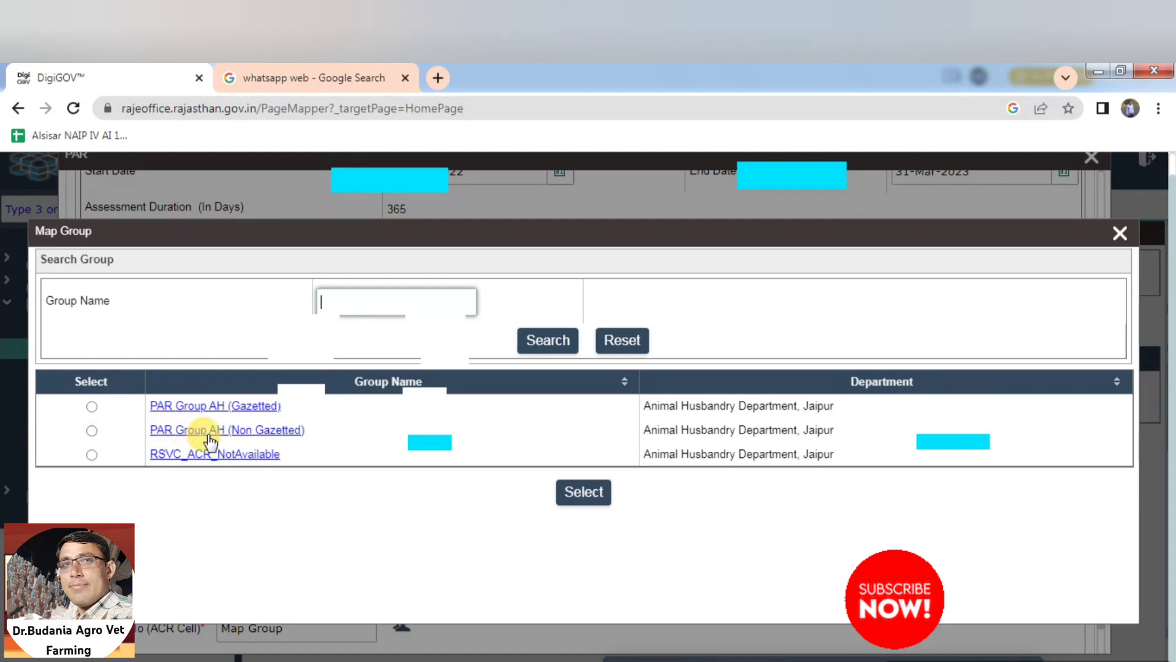
pyautogui.click(95, 430)
pyautogui.click(602, 492)
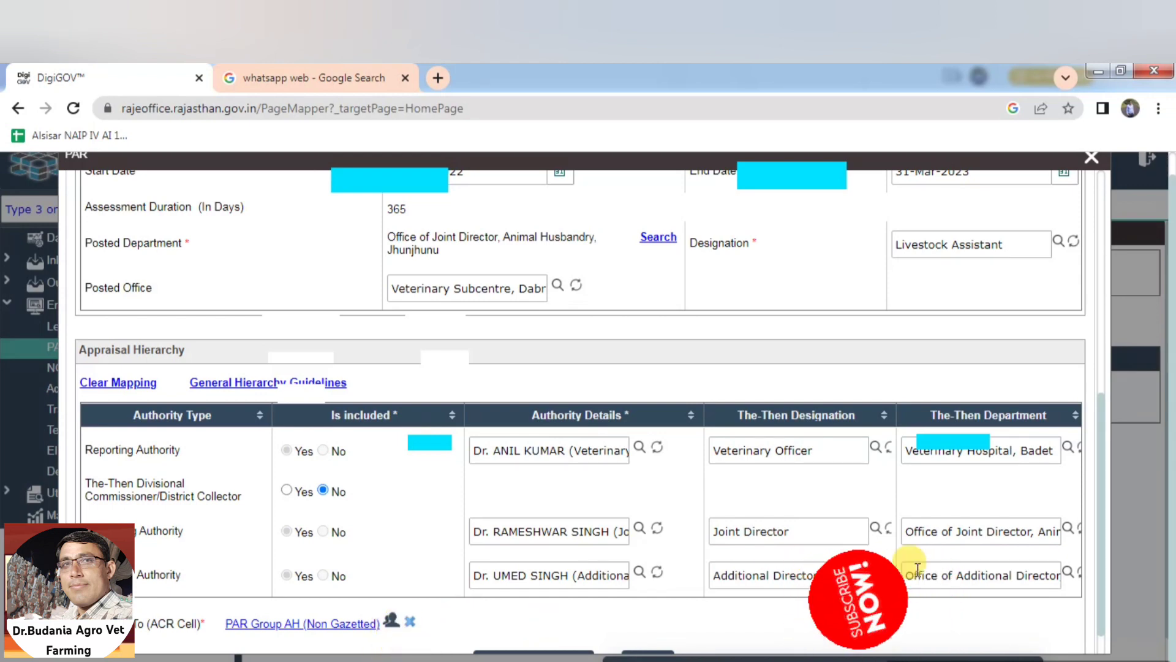
pyautogui.moveTo(1100, 497); pyautogui.dragTo(1098, 549)
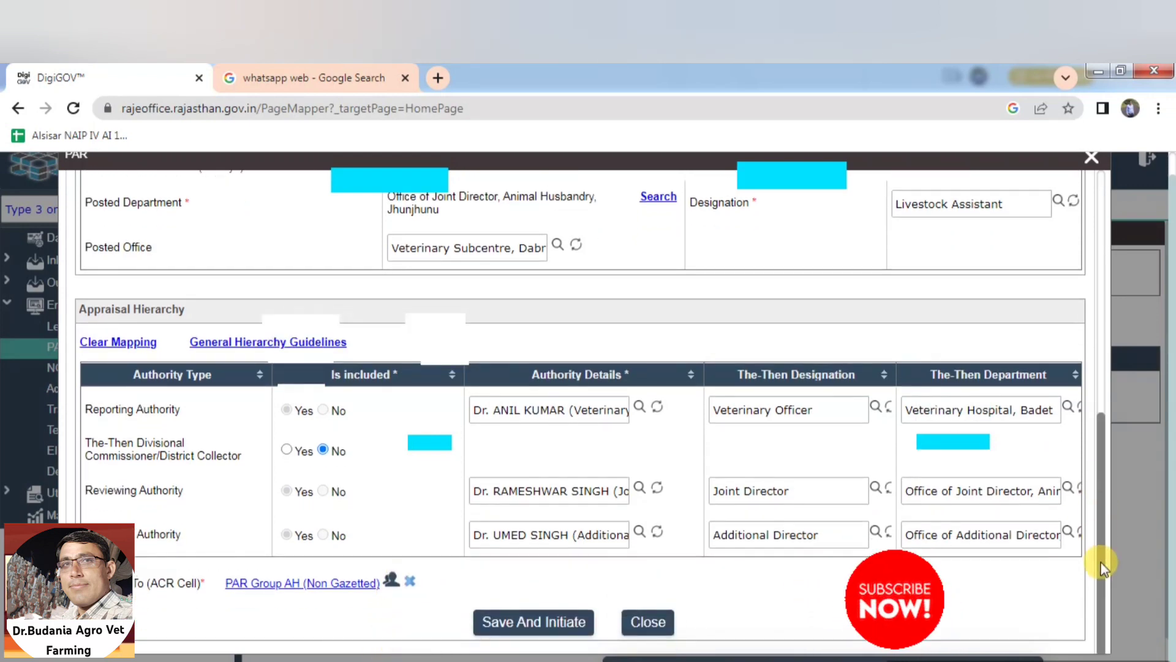
# Save and initiate the hierarchy, then try adding leave/training absence rows in Part-1
pyautogui.click(556, 624)
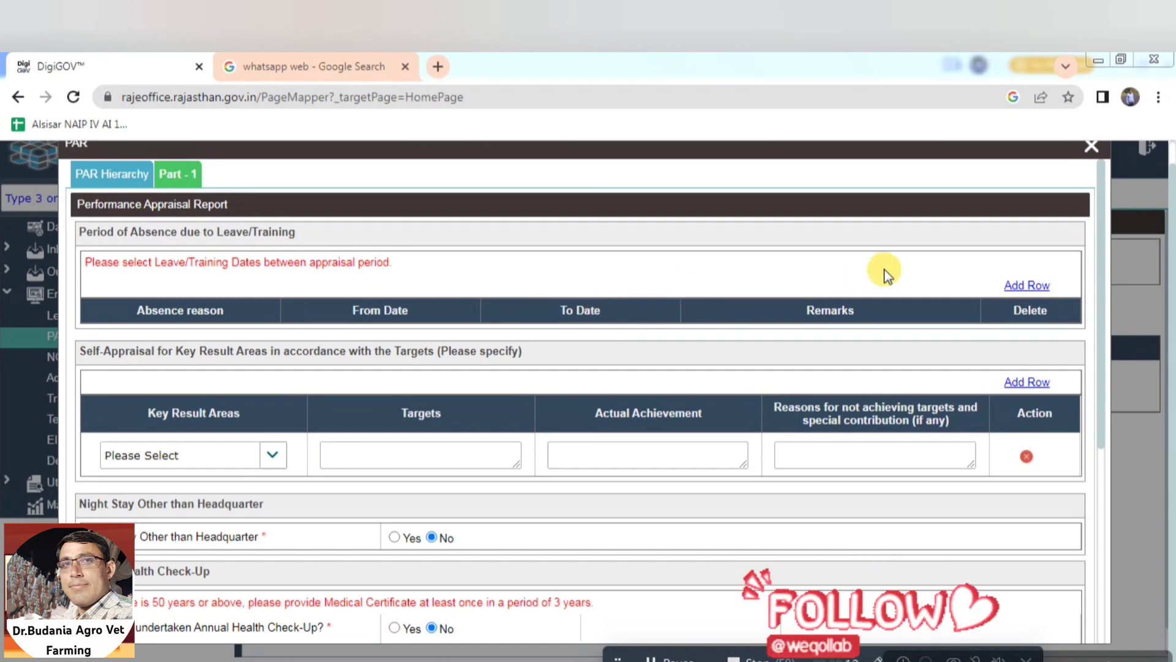
pyautogui.click(1037, 285)
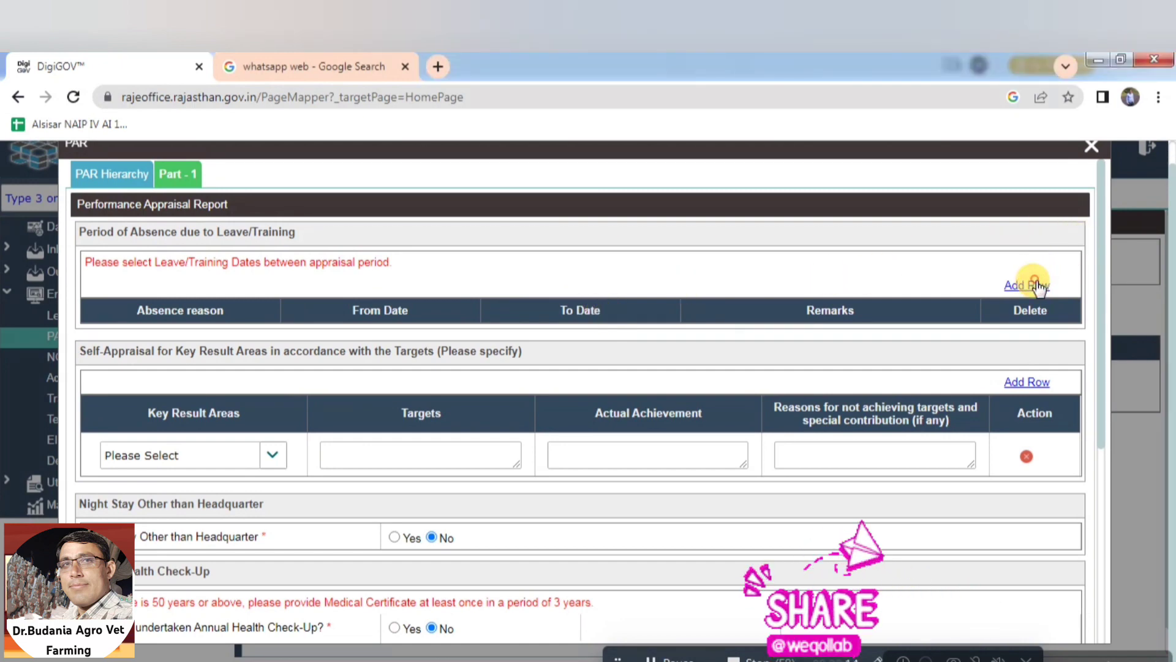
pyautogui.click(261, 347)
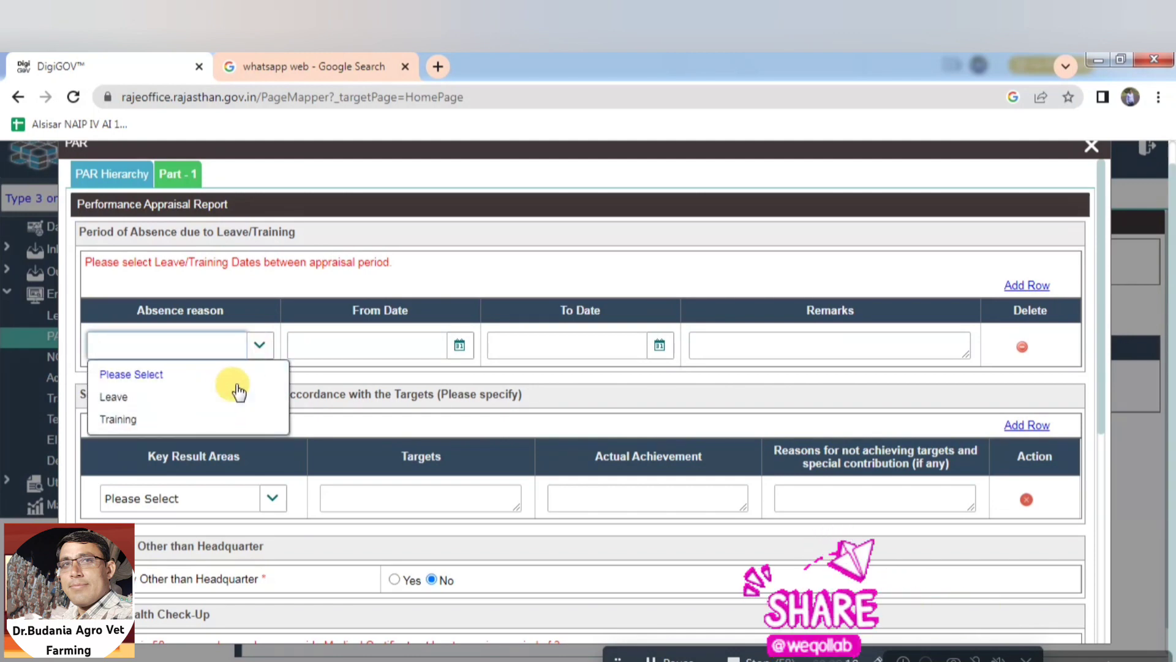
pyautogui.click(1038, 289)
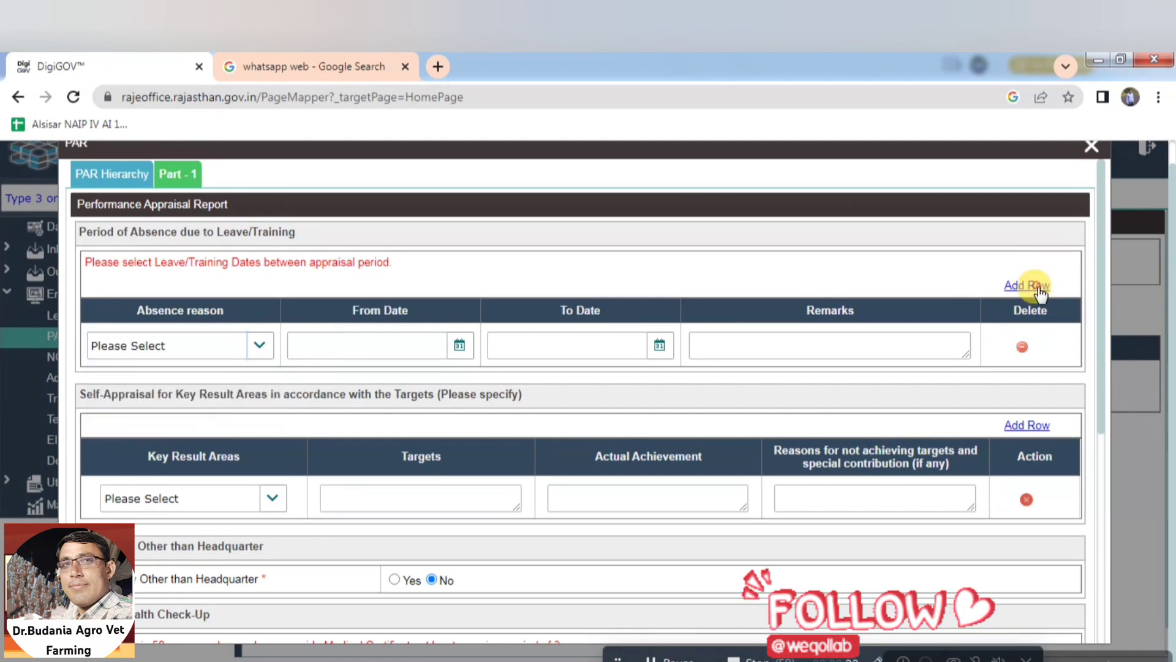
pyautogui.click(1039, 289)
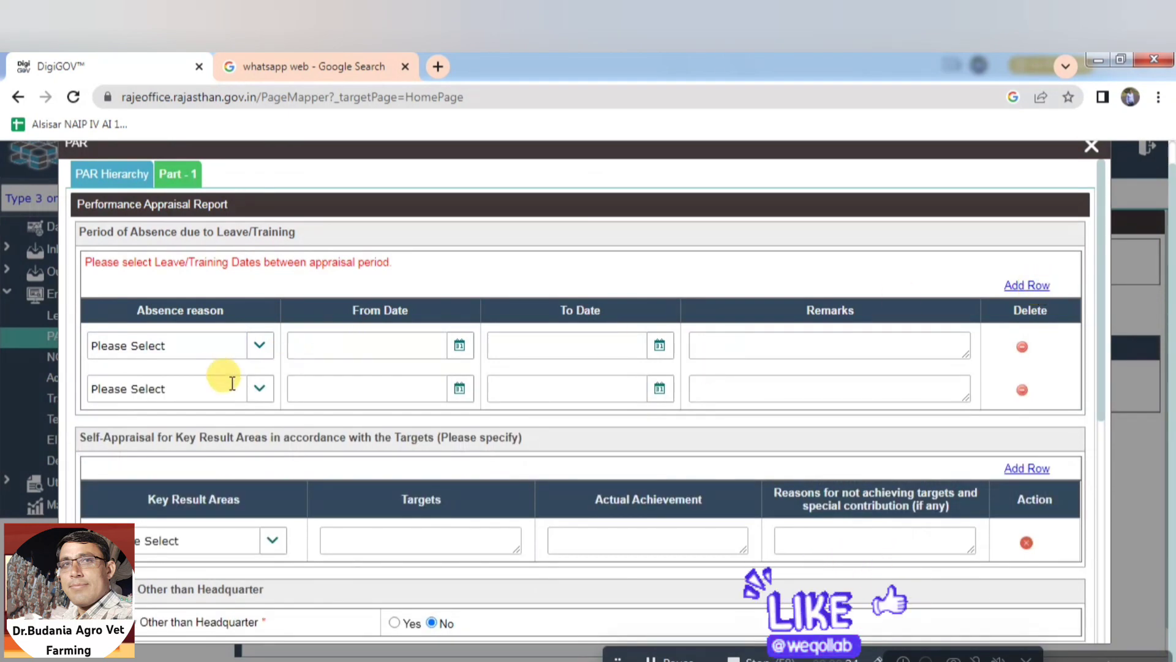
pyautogui.click(674, 661)
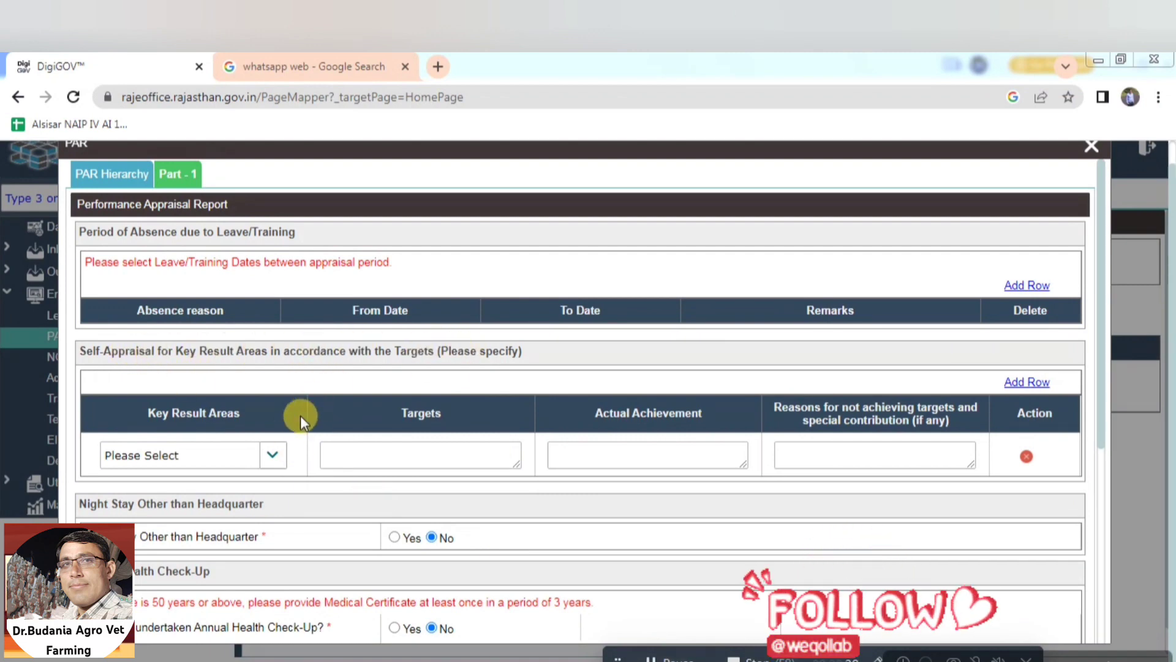
# Set the first key result area to Physical Targets and add four more target rows
pyautogui.click(271, 467)
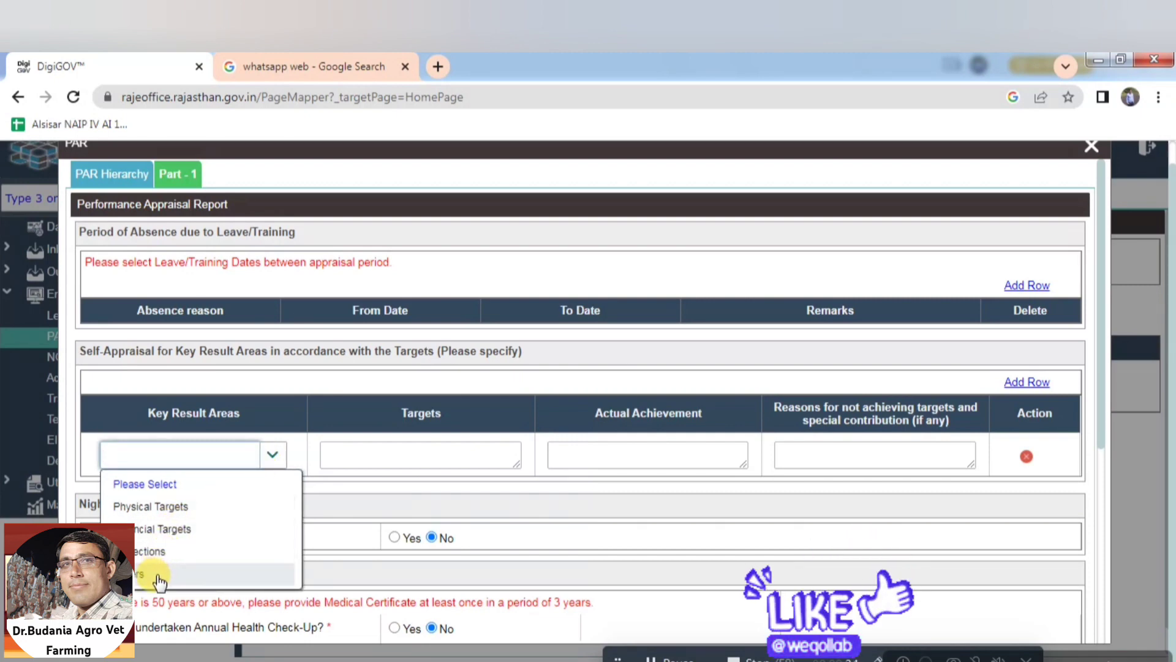
pyautogui.click(183, 506)
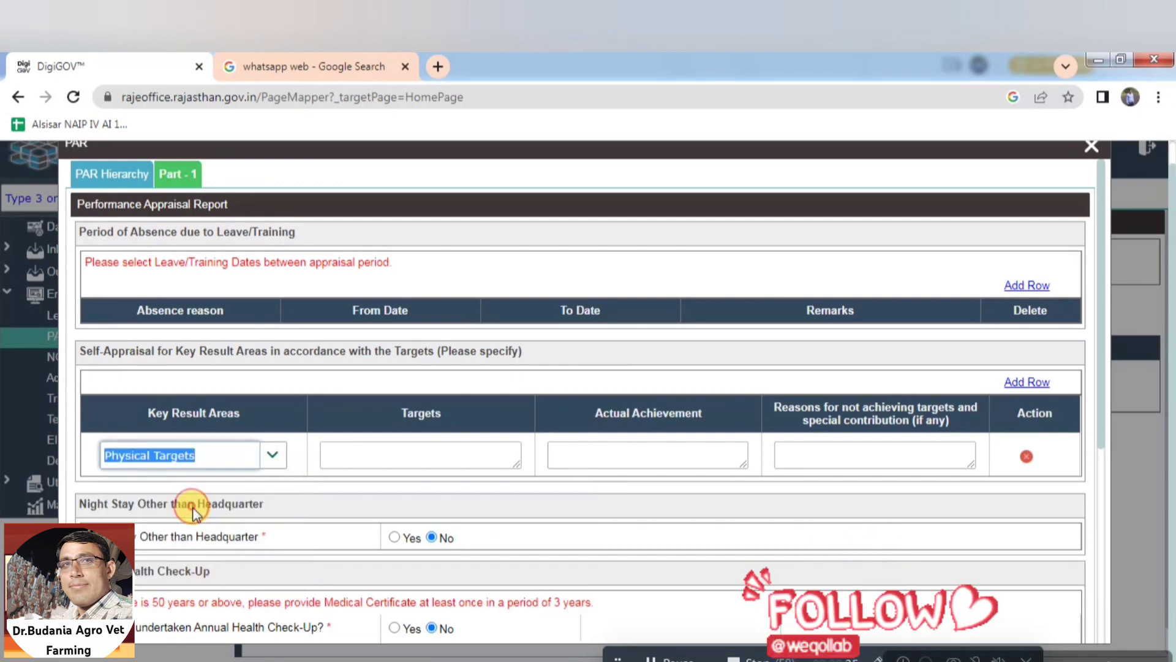
pyautogui.click(397, 456)
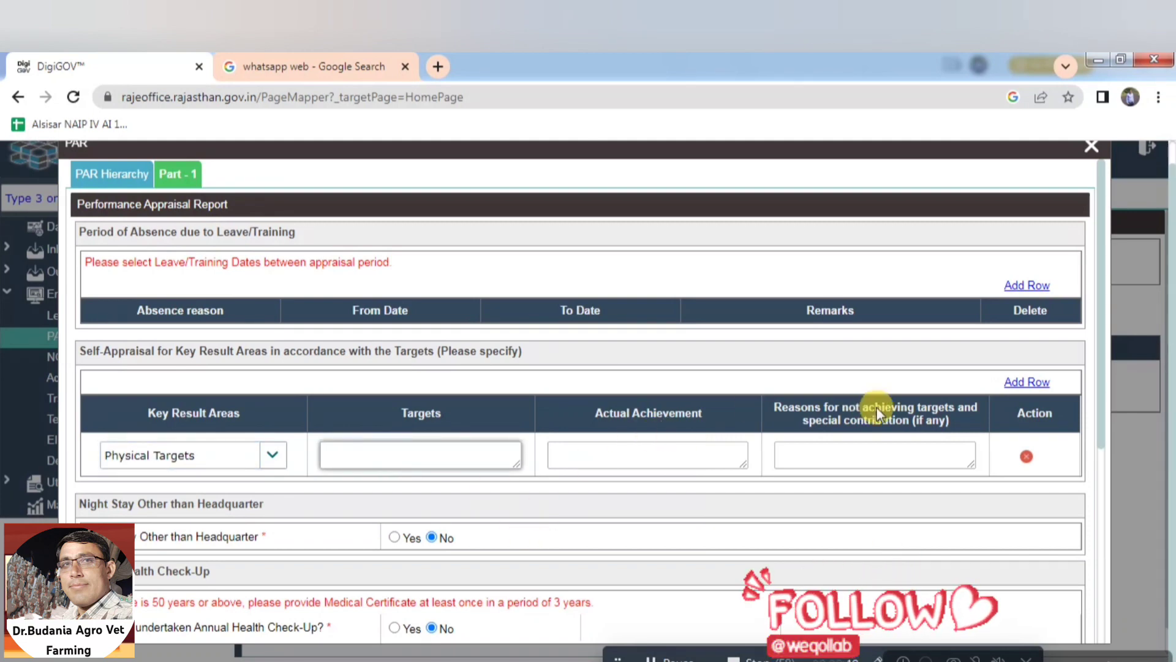
pyautogui.click(1014, 383)
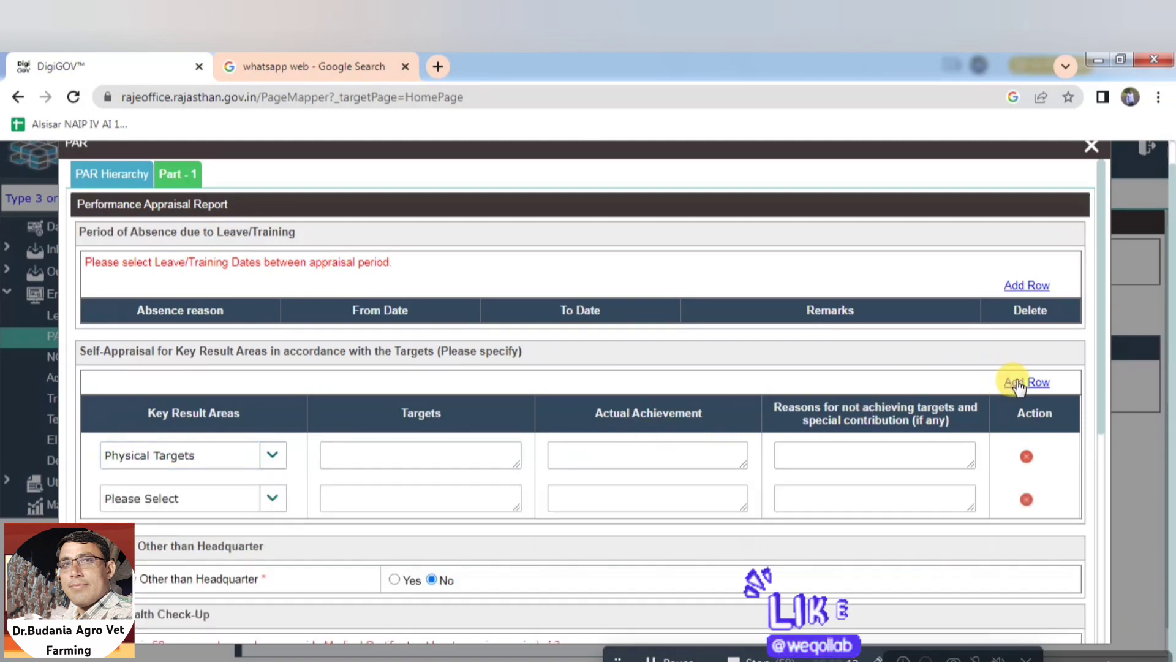
pyautogui.click(1015, 383)
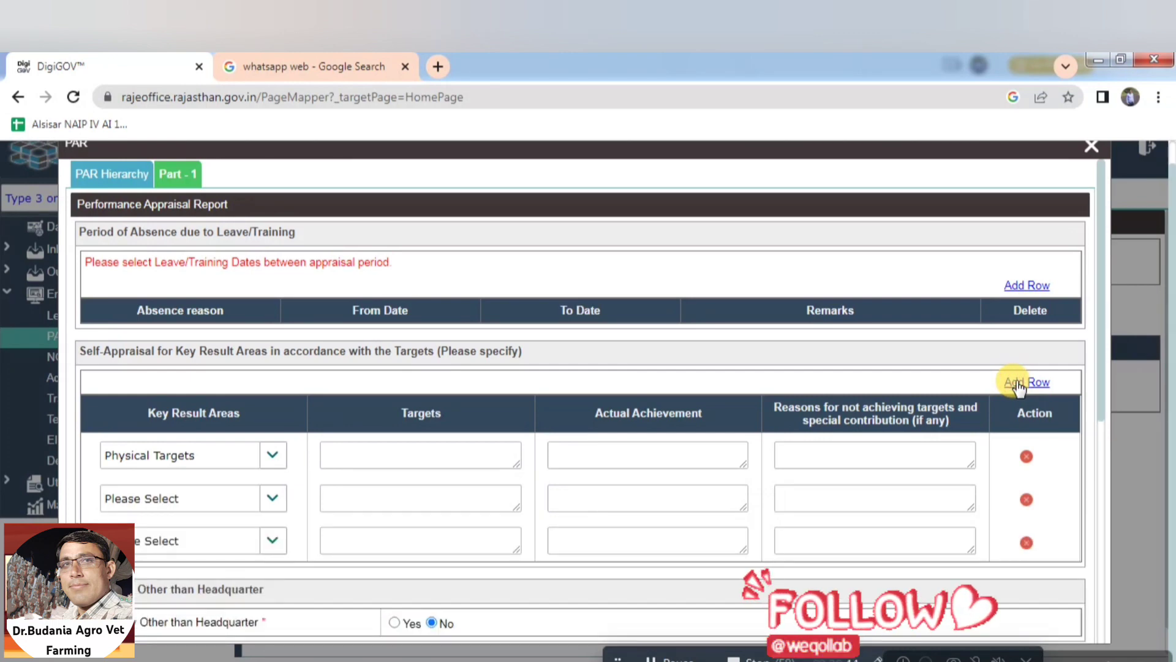
pyautogui.click(1016, 383)
pyautogui.click(1016, 383)
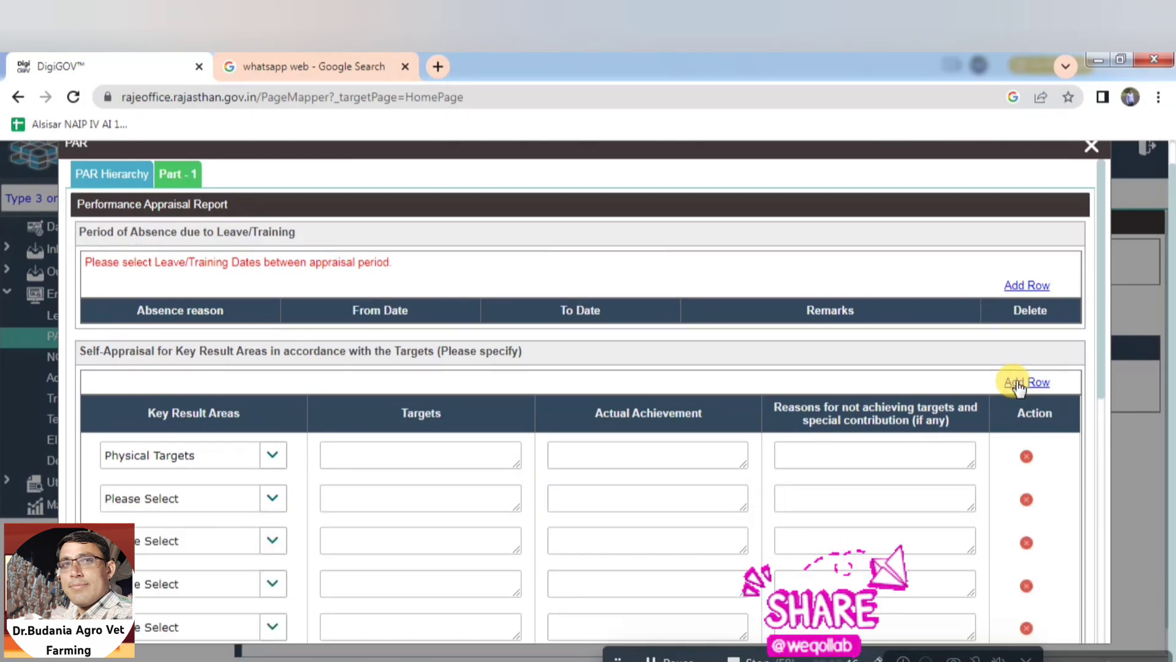
# Delete the empty last key result area row and move down to the Night Stay section
pyautogui.click(687, 659)
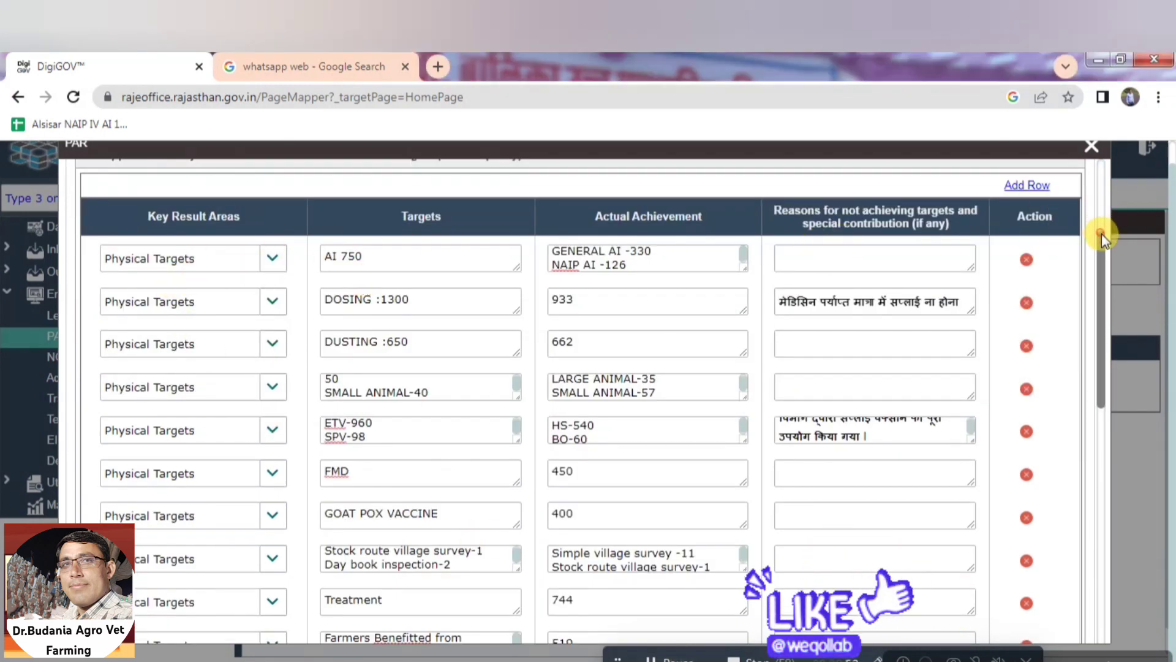
pyautogui.moveTo(1101, 234); pyautogui.dragTo(1097, 348)
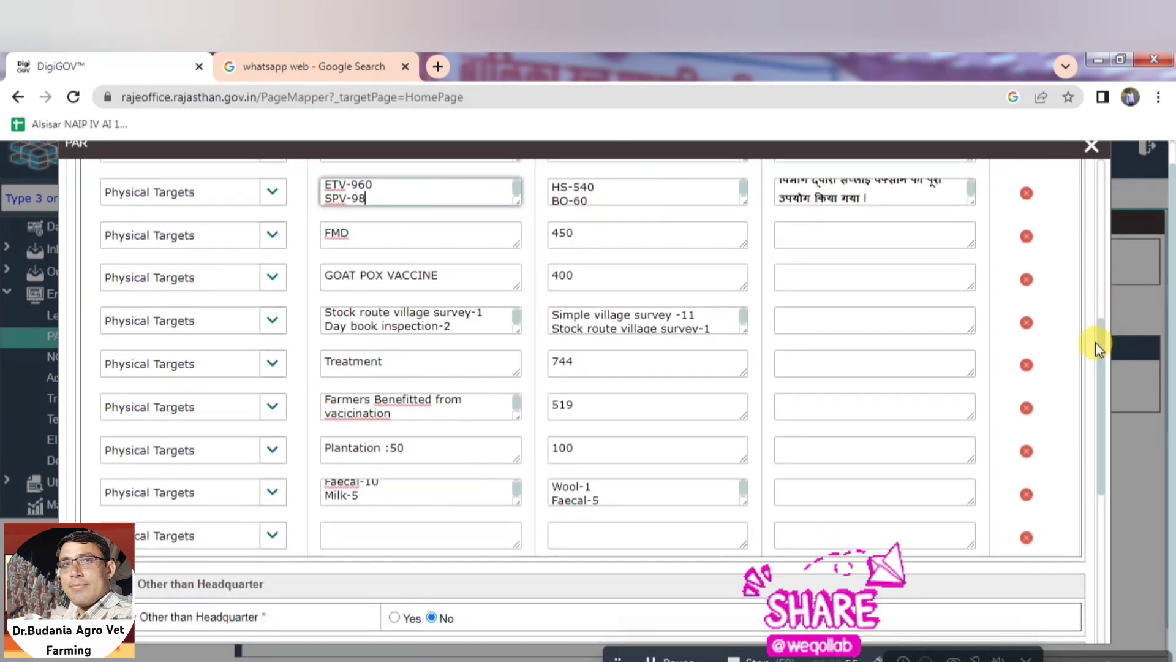
pyautogui.click(1026, 539)
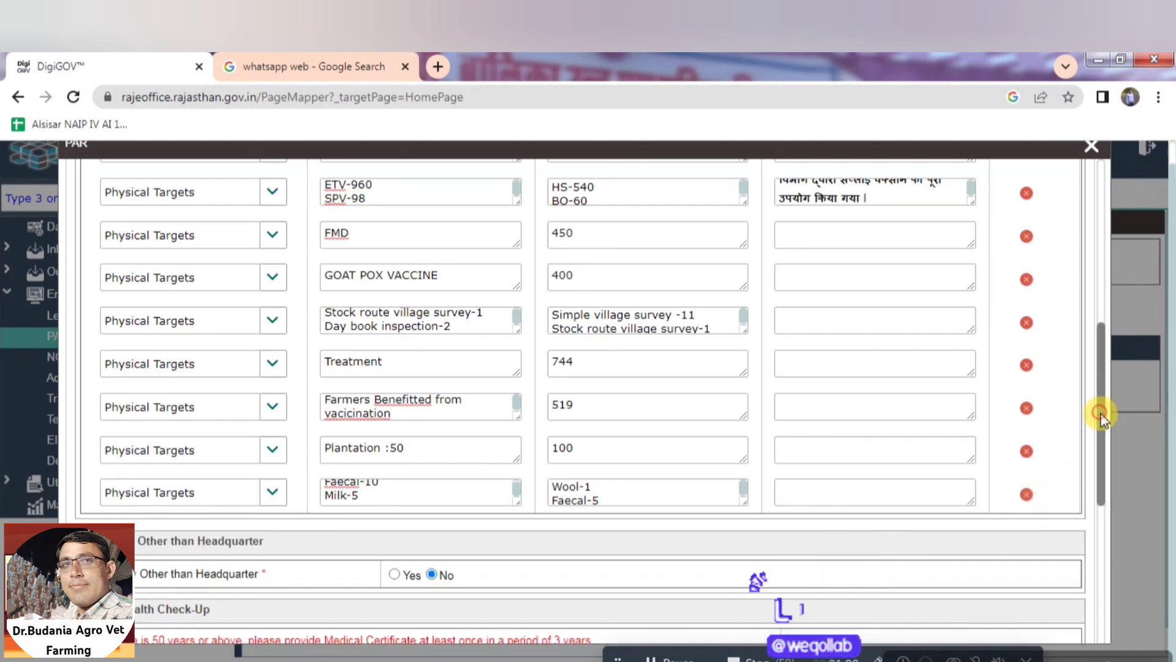
pyautogui.moveTo(1098, 413); pyautogui.dragTo(1107, 520)
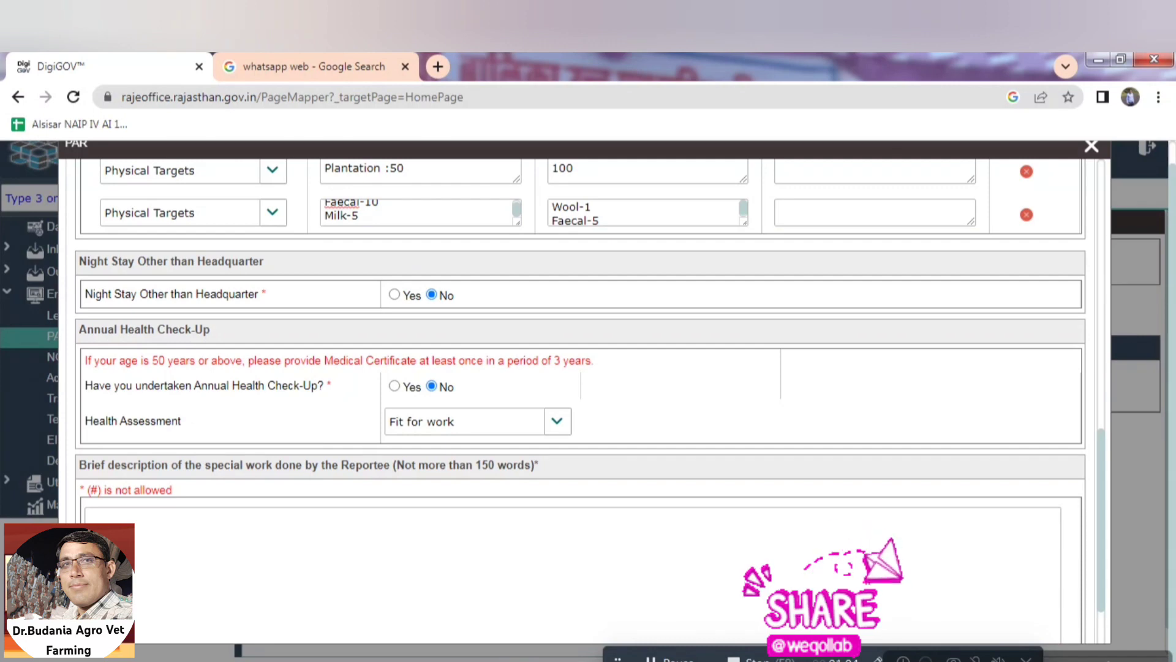
# Check ACR.docx, then toggle Night Stay away from headquarters to Yes and back to No
pyautogui.hotkey('alt', 'Tab')
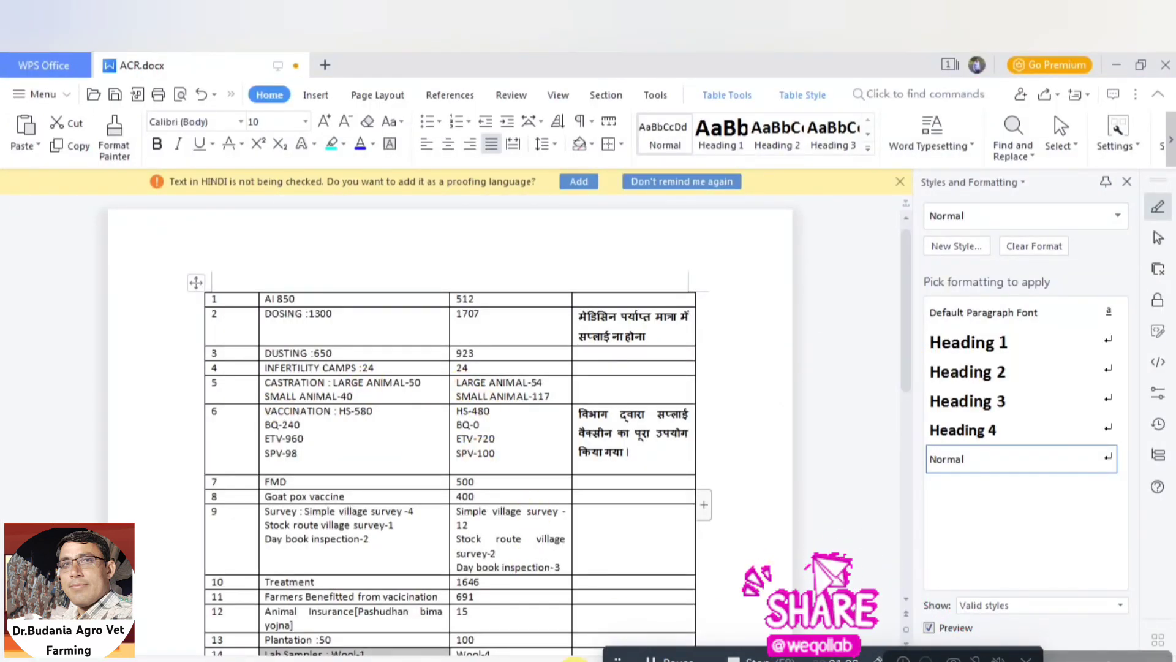
pyautogui.hotkey('alt', 'Tab')
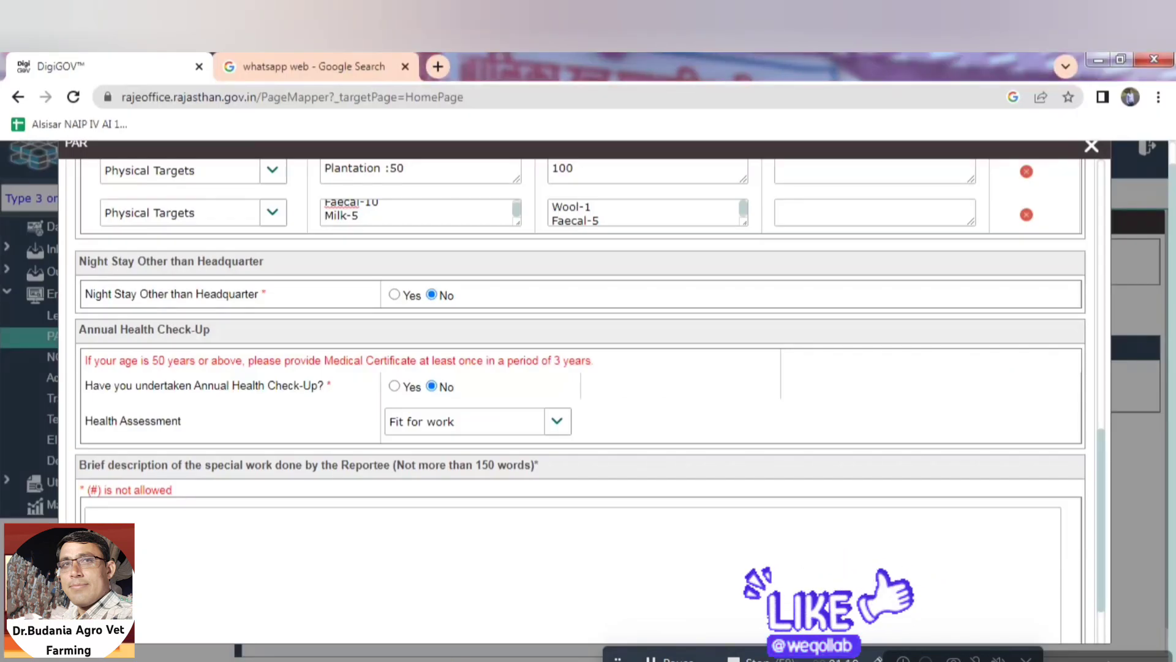
pyautogui.moveTo(463, 661)
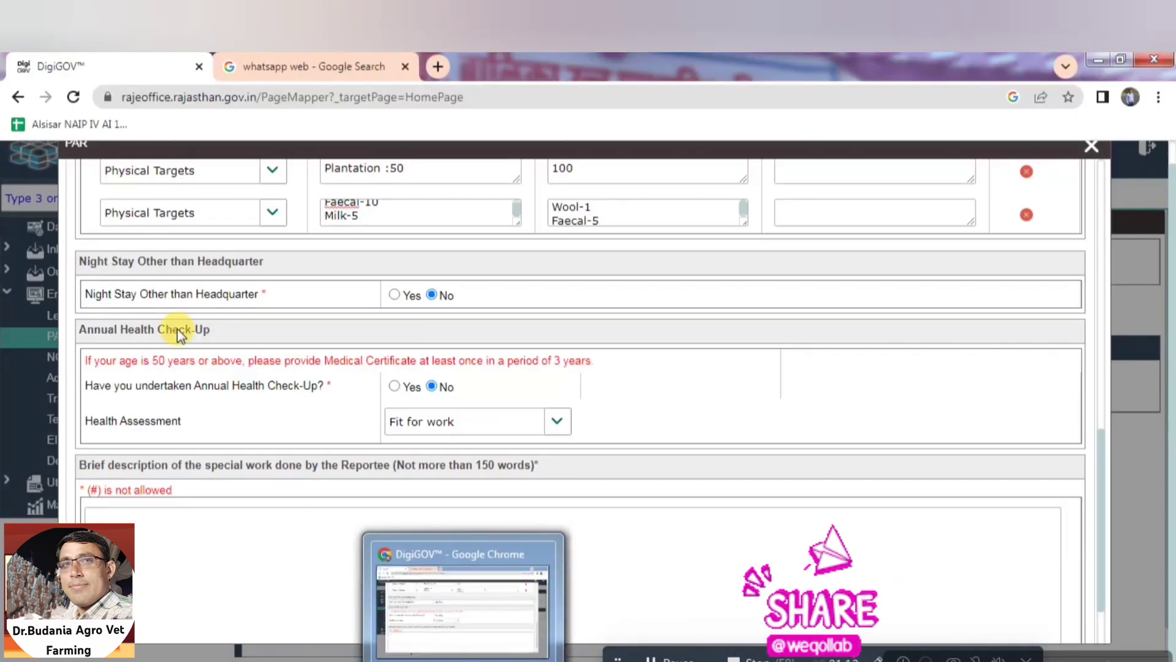
pyautogui.click(393, 295)
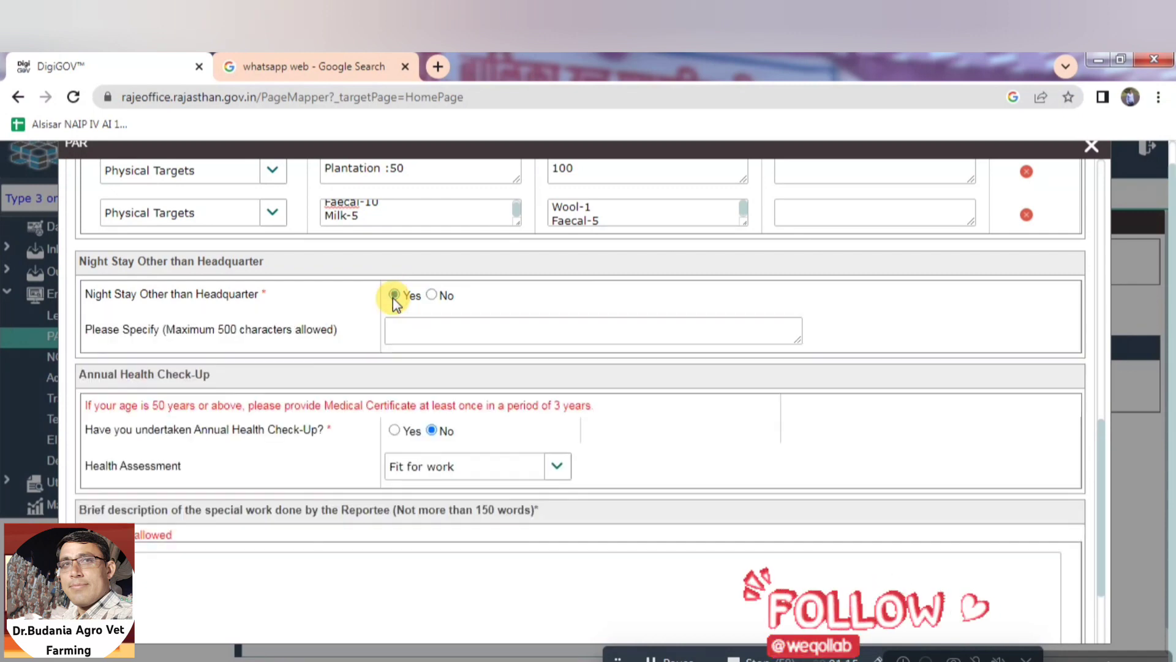
pyautogui.click(431, 295)
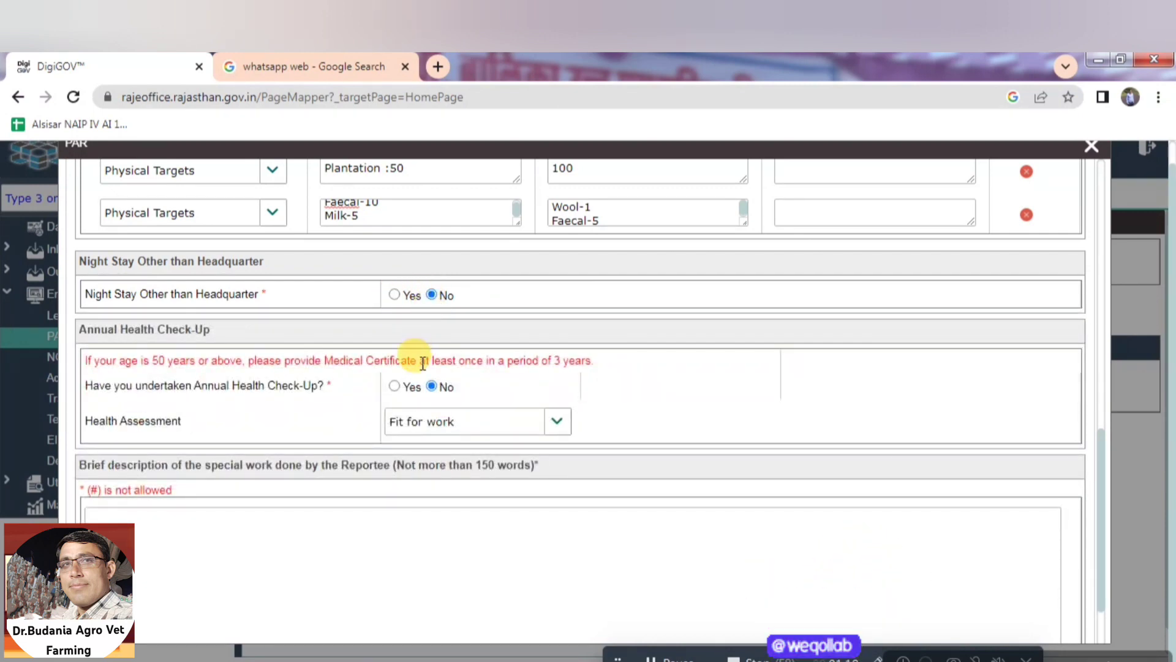
# Keep Health Assessment as Fit for work and answer No to the Annual Health Check-Up
pyautogui.moveTo(79, 329); pyautogui.dragTo(210, 329)
pyautogui.moveTo(131, 359); pyautogui.dragTo(417, 371)
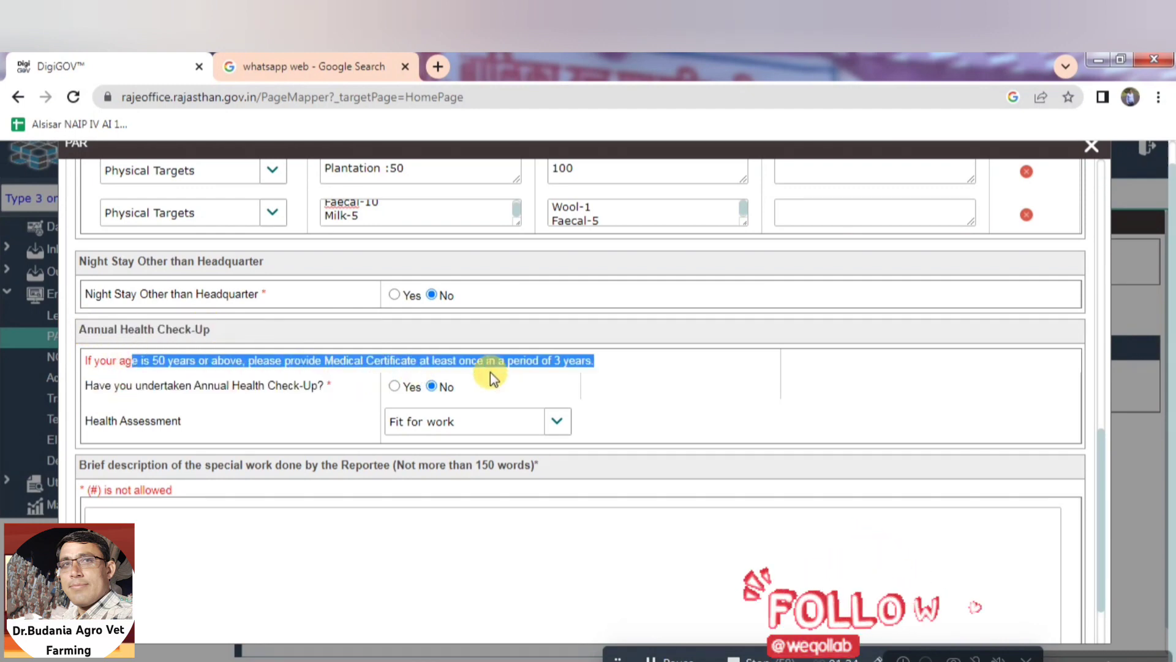
pyautogui.click(396, 387)
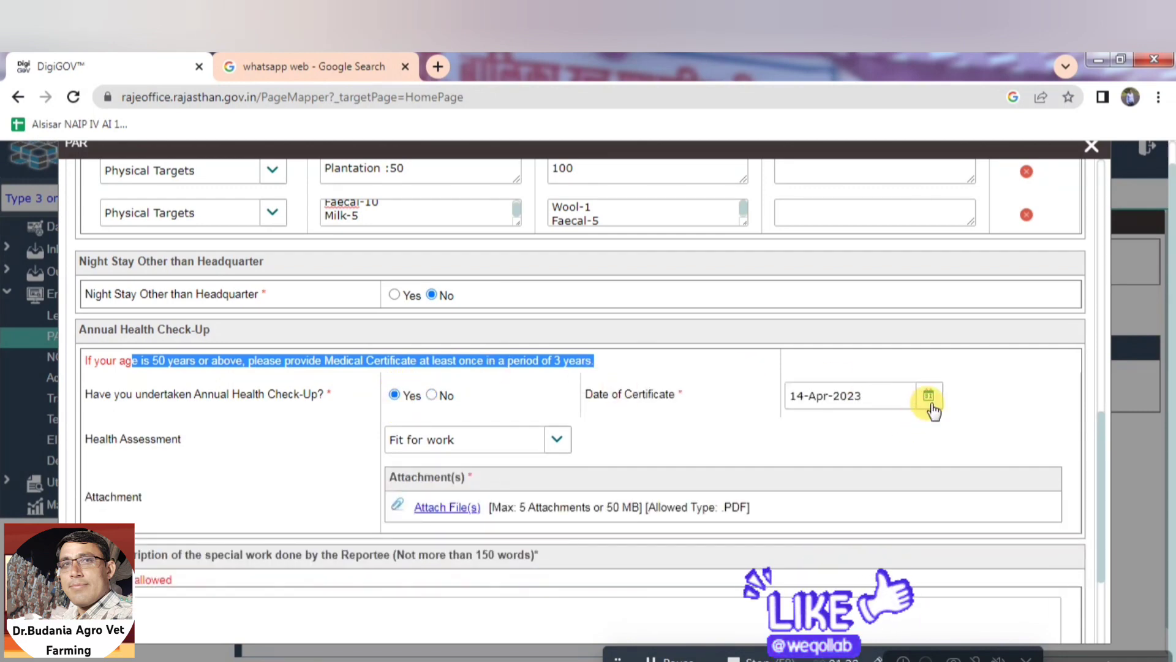
pyautogui.click(555, 442)
pyautogui.click(556, 446)
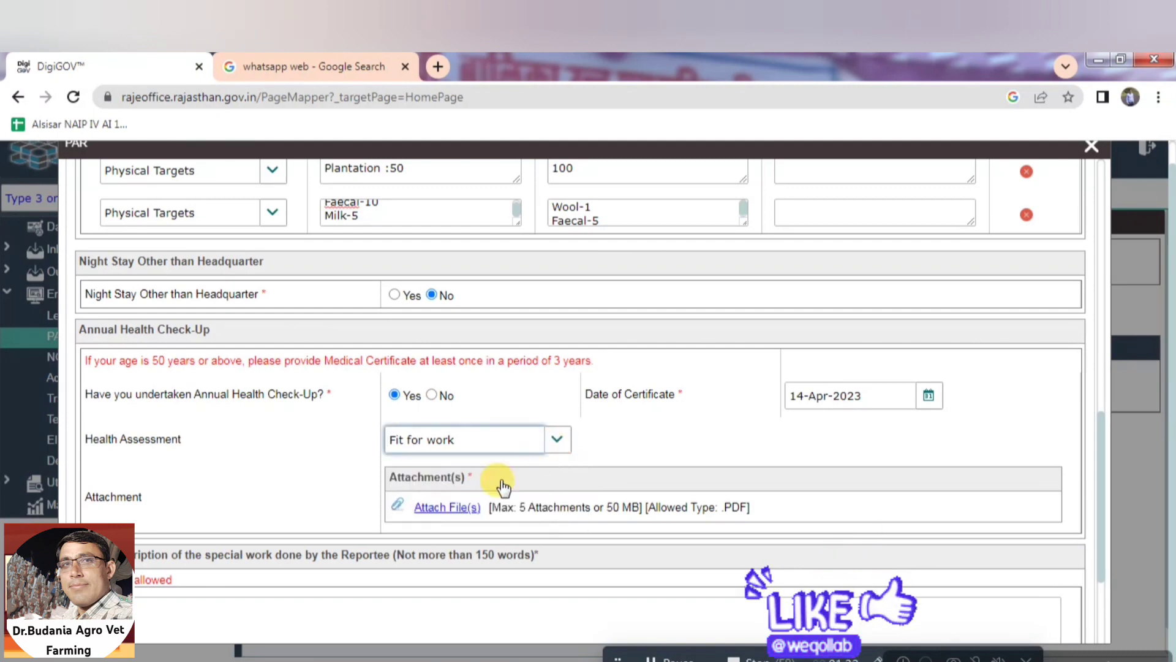
pyautogui.click(432, 396)
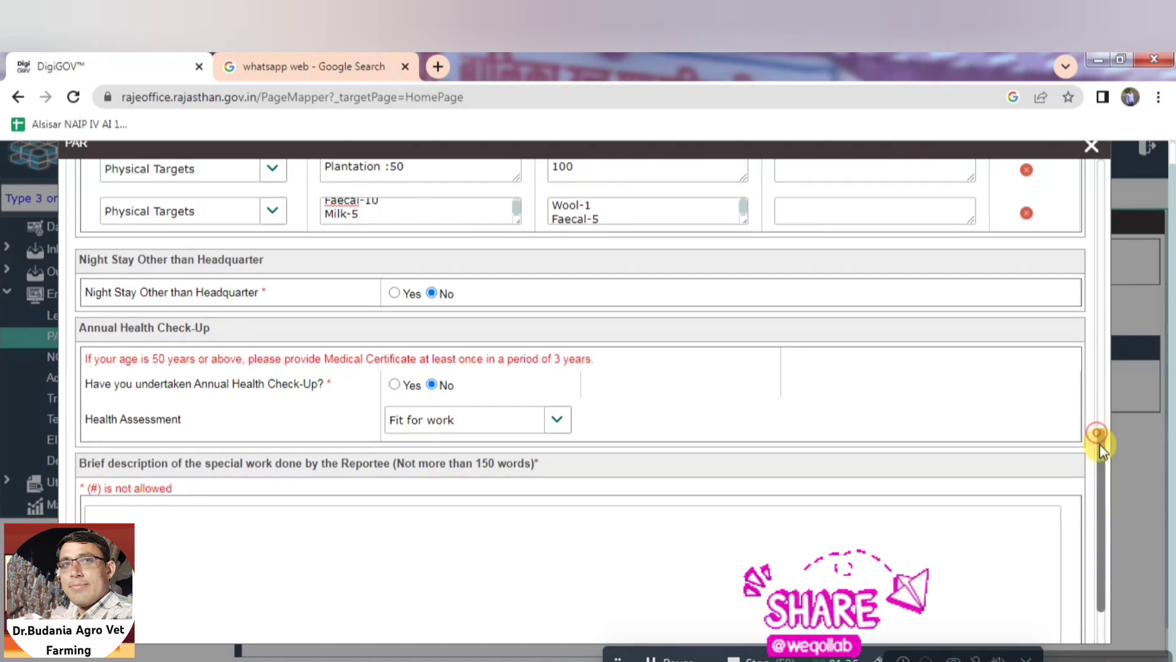
pyautogui.moveTo(1097, 441); pyautogui.dragTo(1103, 507)
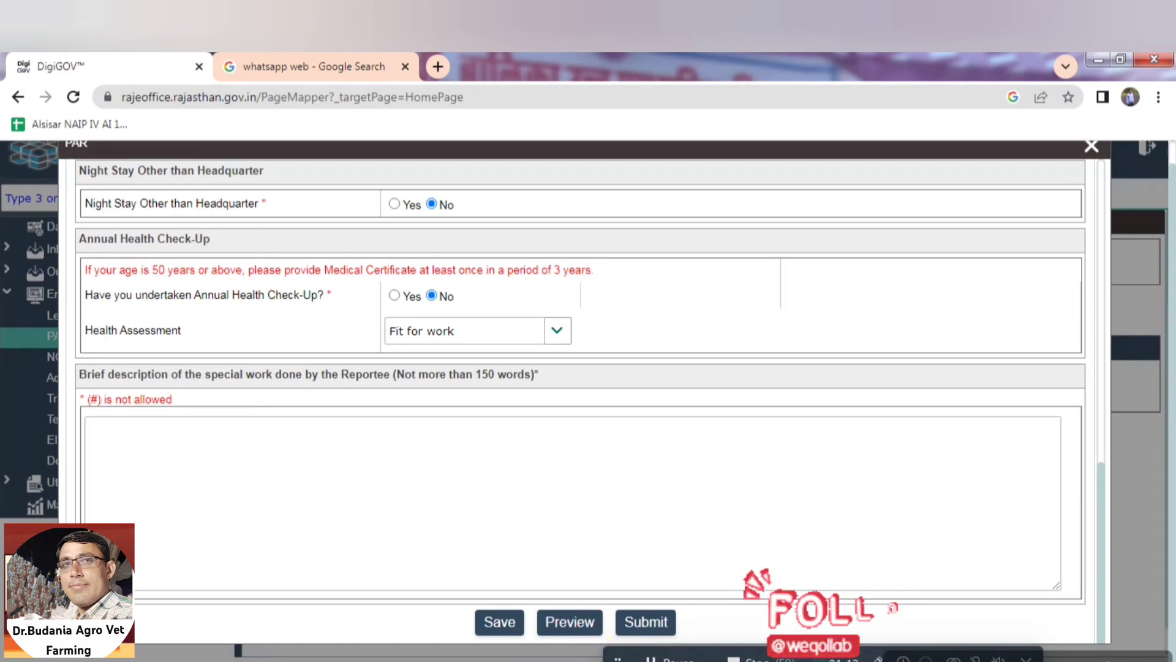
# Copy the special work paragraph from ACR.docx and paste it into the work description box
pyautogui.click(608, 658)
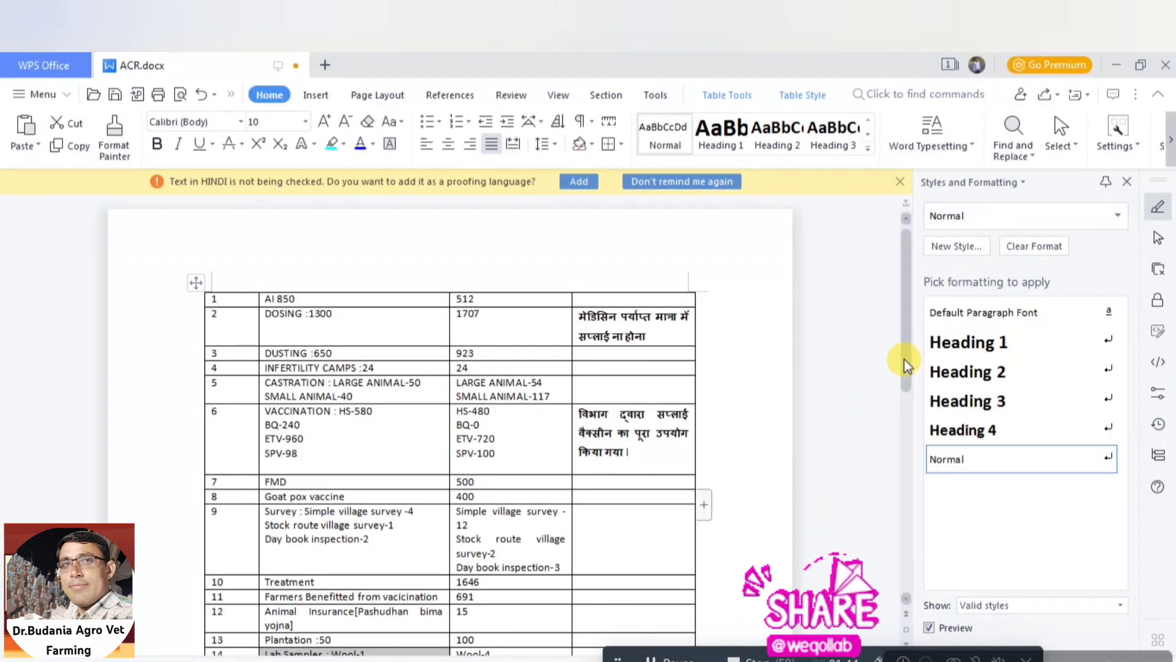
pyautogui.moveTo(907, 365); pyautogui.dragTo(906, 538)
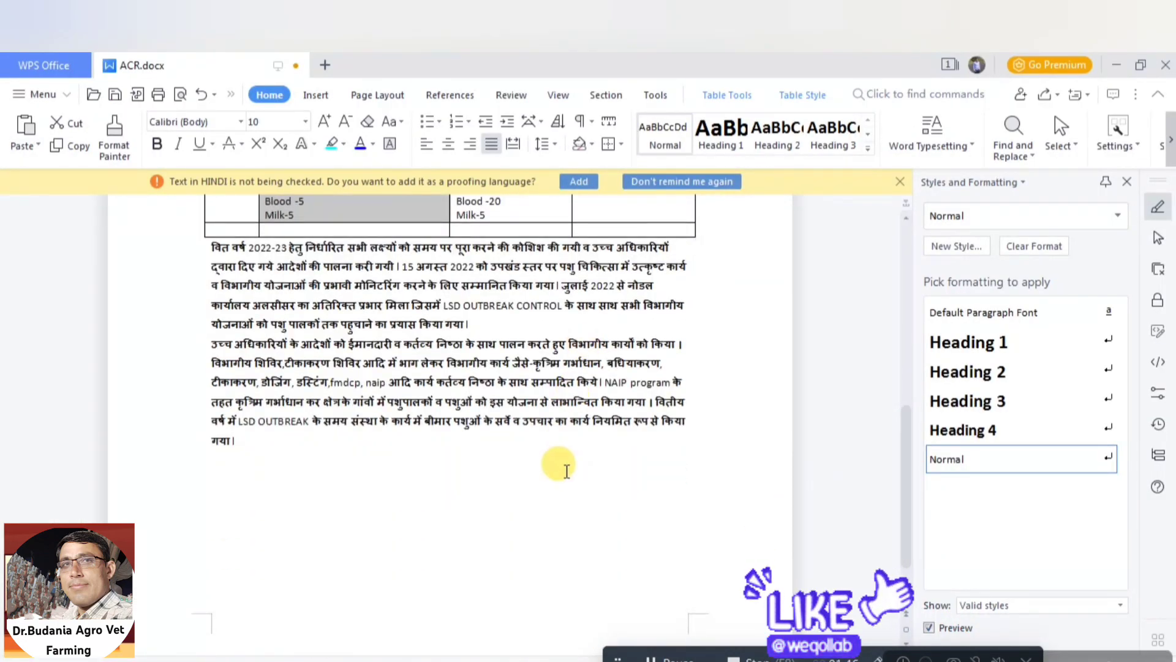
pyautogui.moveTo(211, 344); pyautogui.dragTo(256, 436)
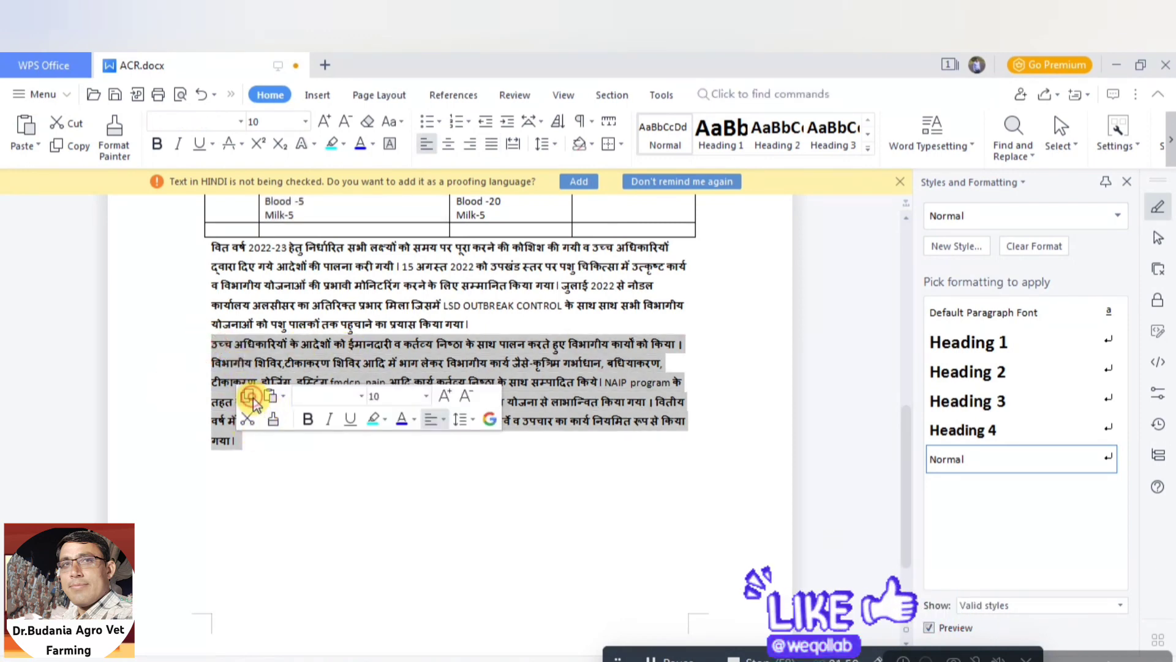
pyautogui.click(253, 398)
pyautogui.hotkey('alt', 'Tab')
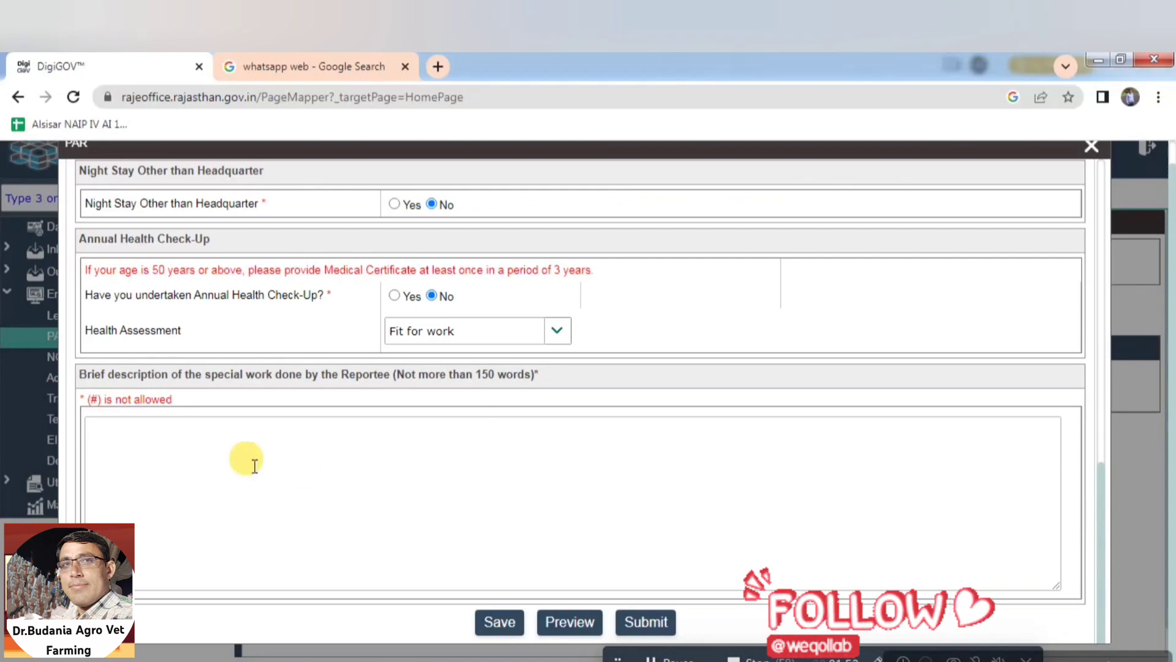
pyautogui.click(161, 443)
pyautogui.hotkey('ctrl', 'v')
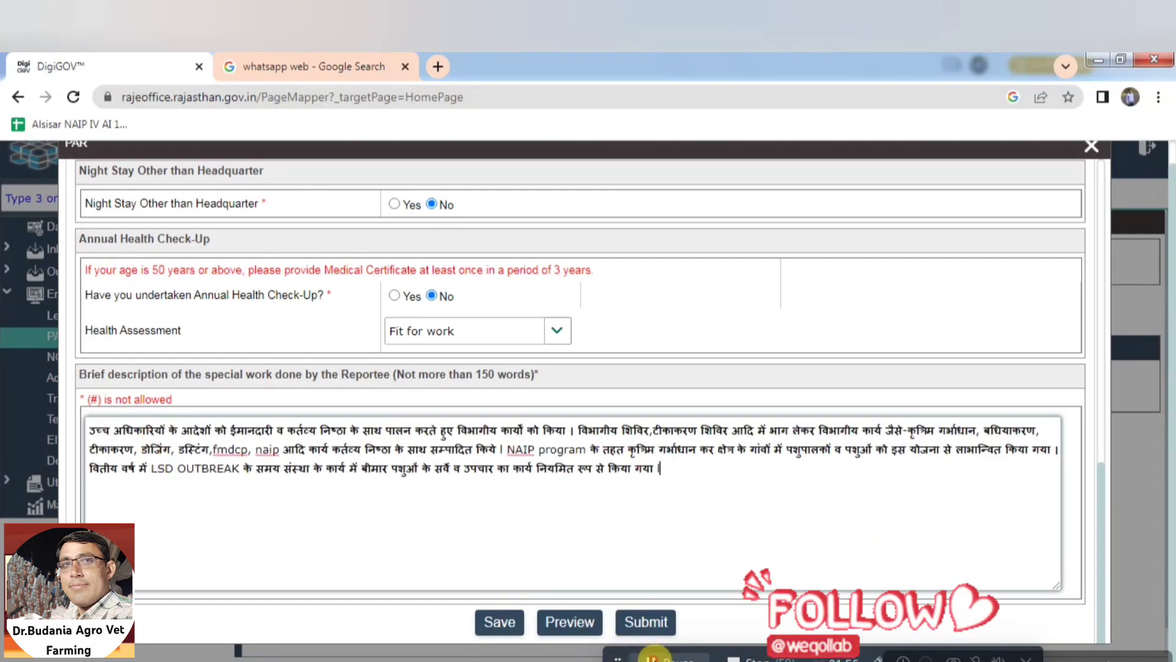
# Save the completed PAR form with the pasted Hindi description
pyautogui.click(1049, 524)
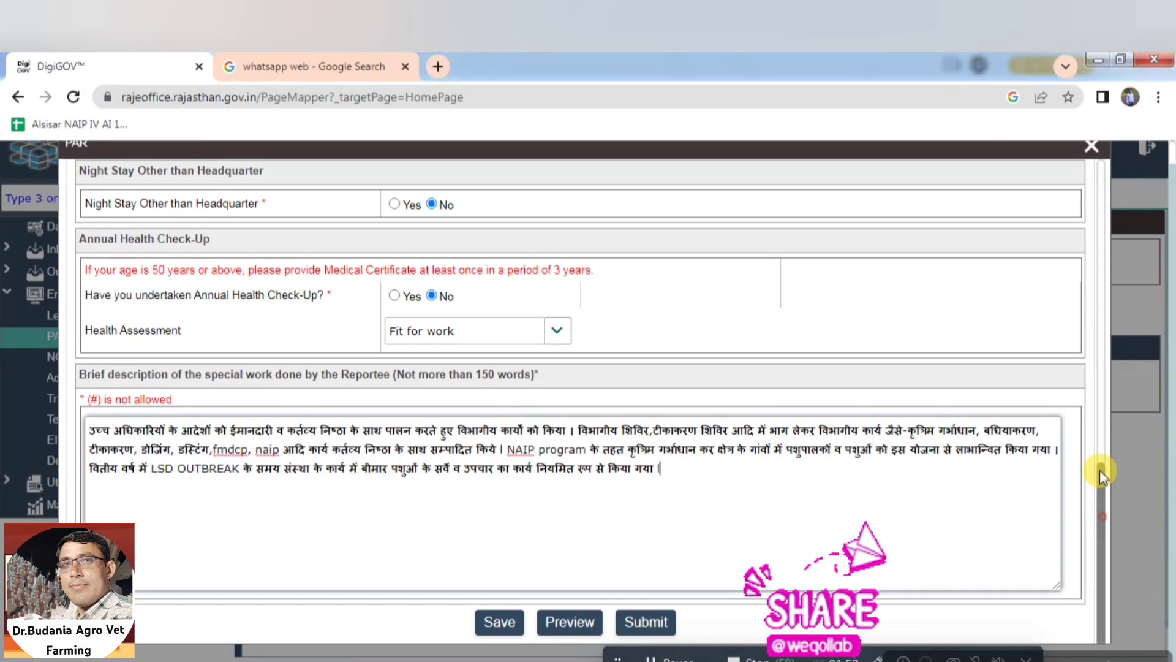
pyautogui.moveTo(1101, 471); pyautogui.dragTo(1101, 544)
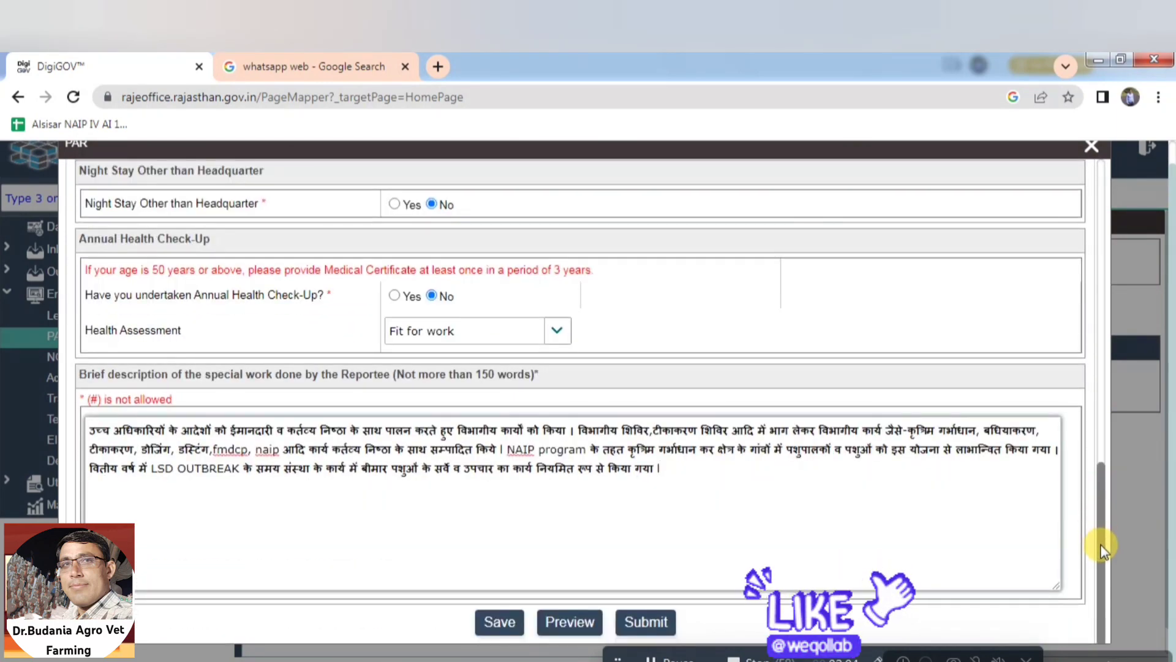
pyautogui.click(506, 619)
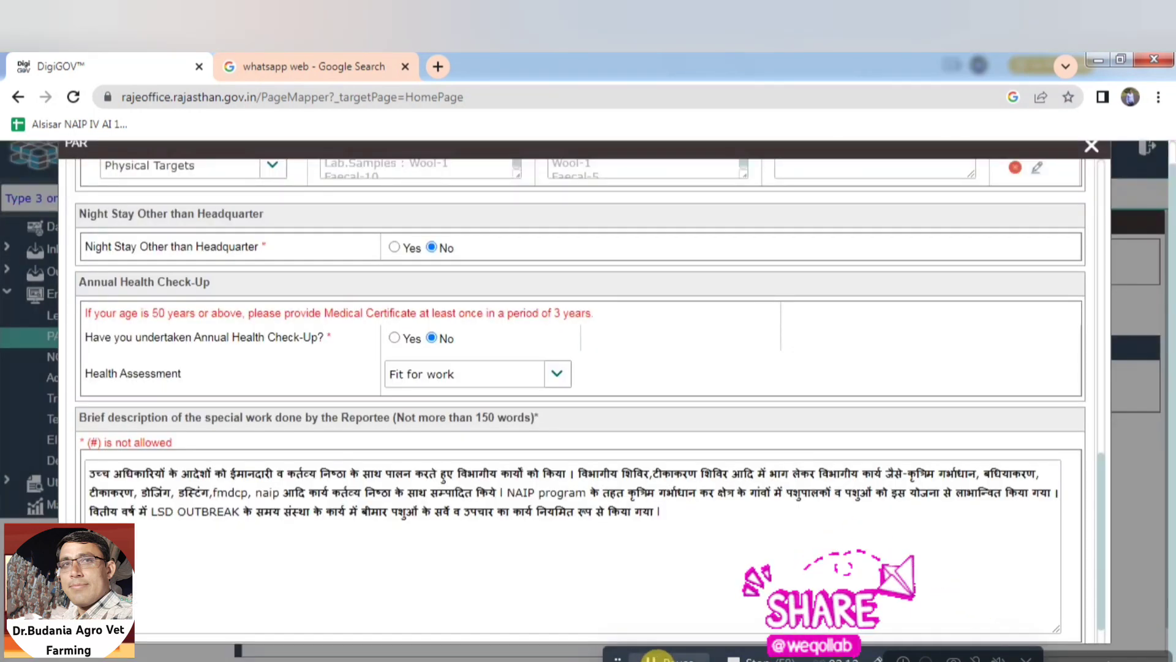
pyautogui.moveTo(1098, 480); pyautogui.dragTo(1111, 571)
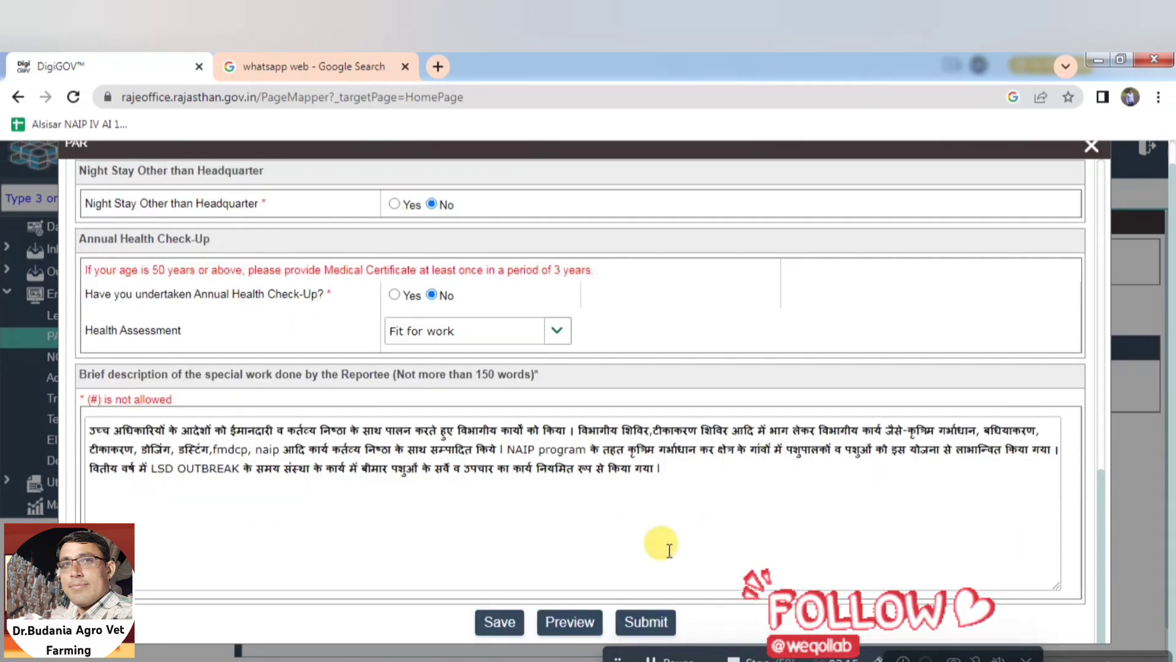
# Preview the 2022-23 PAR report, scroll through it, and open the 2-page Save as PDF print dialog
pyautogui.click(583, 617)
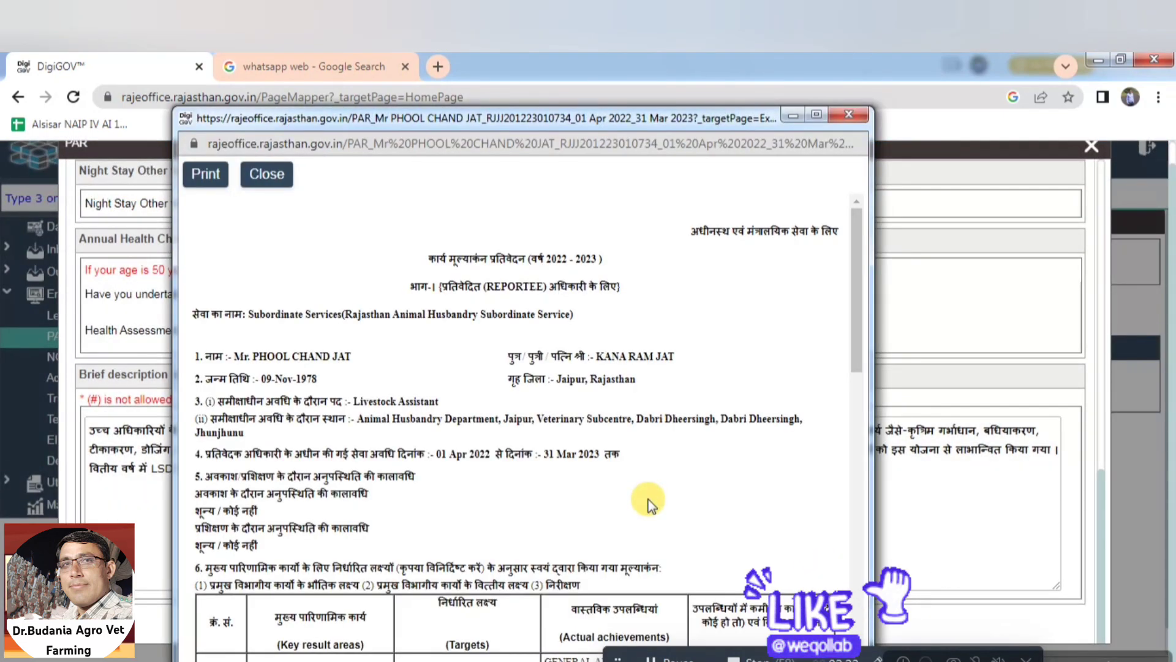
pyautogui.moveTo(859, 315); pyautogui.dragTo(887, 627)
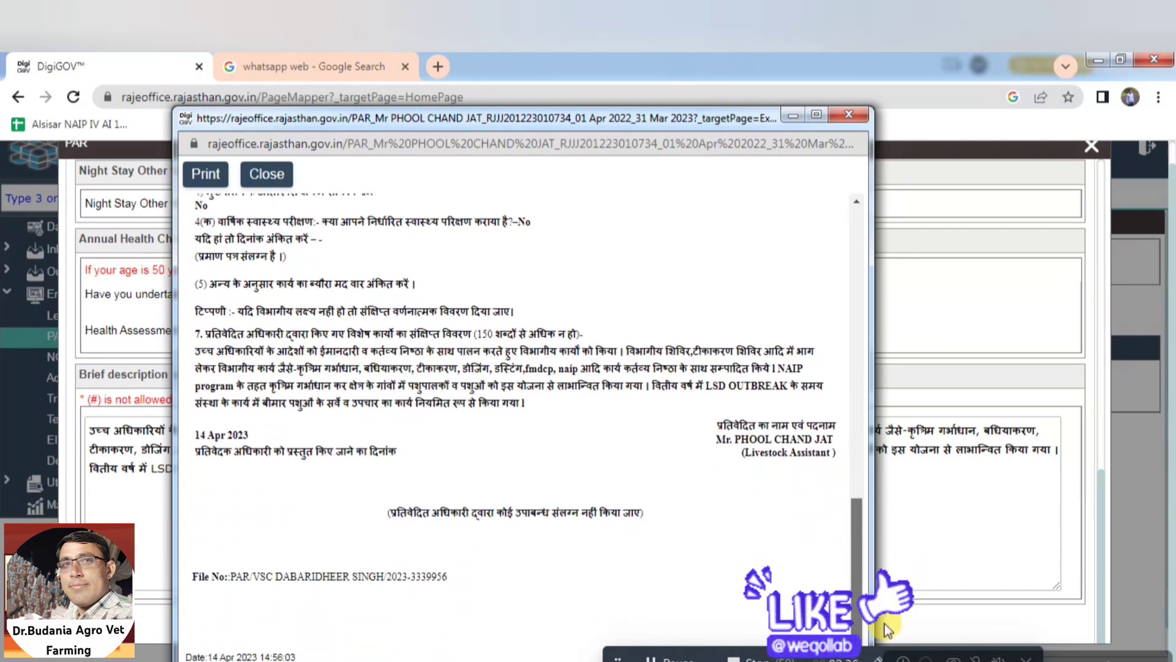
pyautogui.click(677, 655)
pyautogui.moveTo(856, 606); pyautogui.dragTo(874, 267)
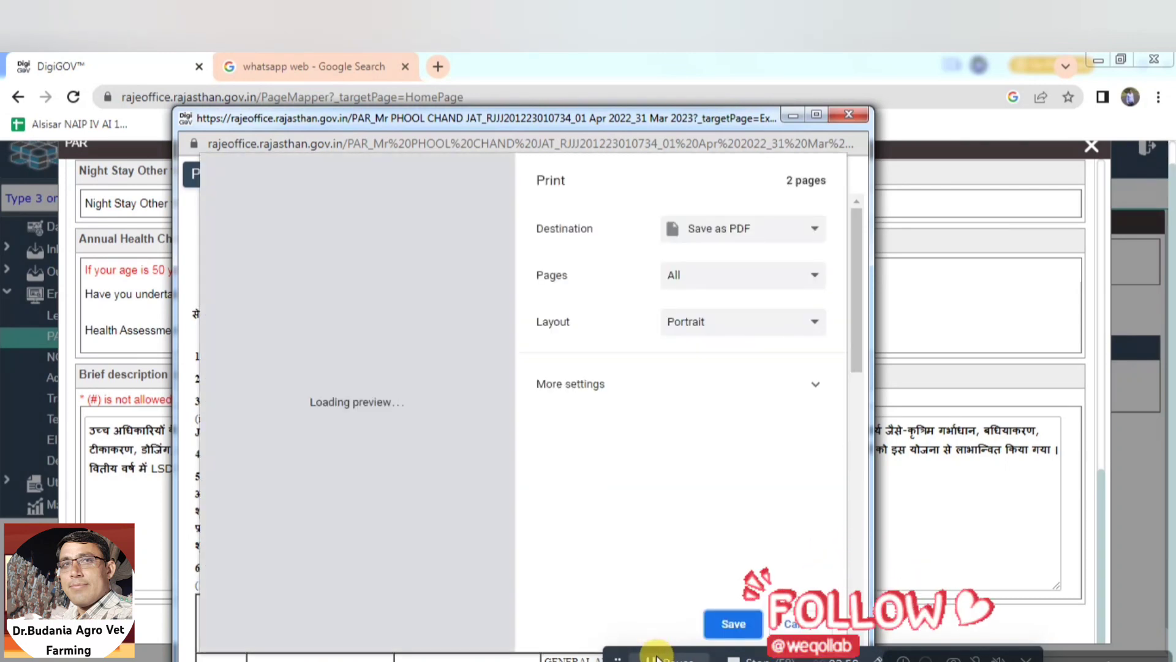
# Save the 2-page 2022-2023 PAR report with Save as PDF, then close the preview
pyautogui.click(748, 229)
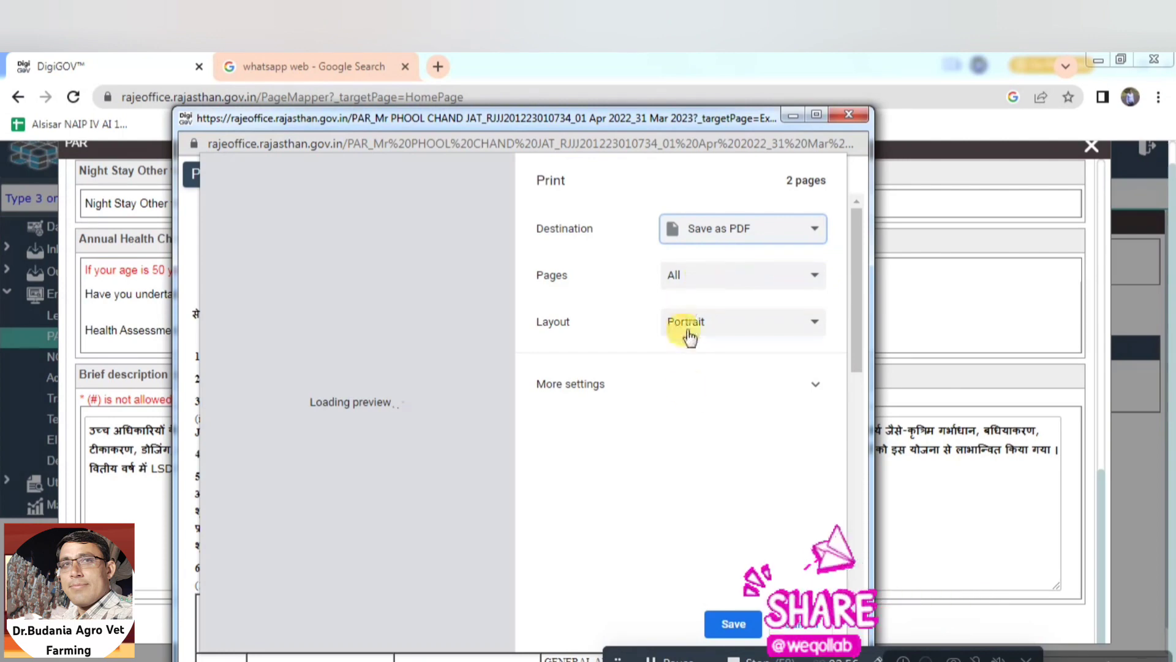
pyautogui.click(734, 624)
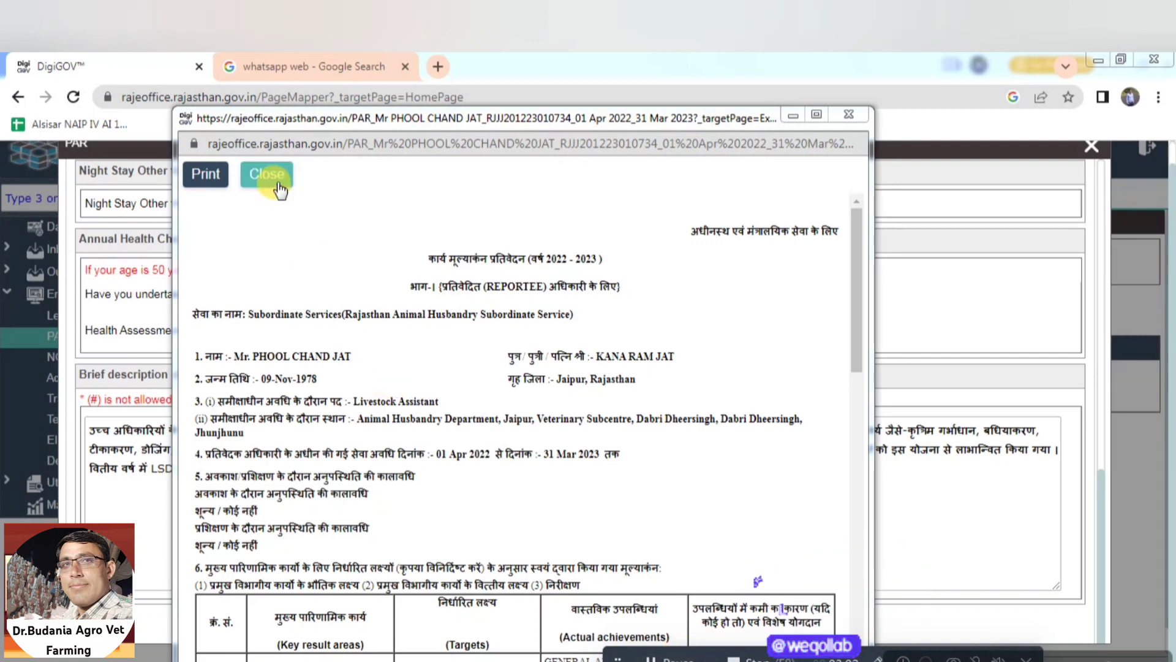
pyautogui.click(277, 182)
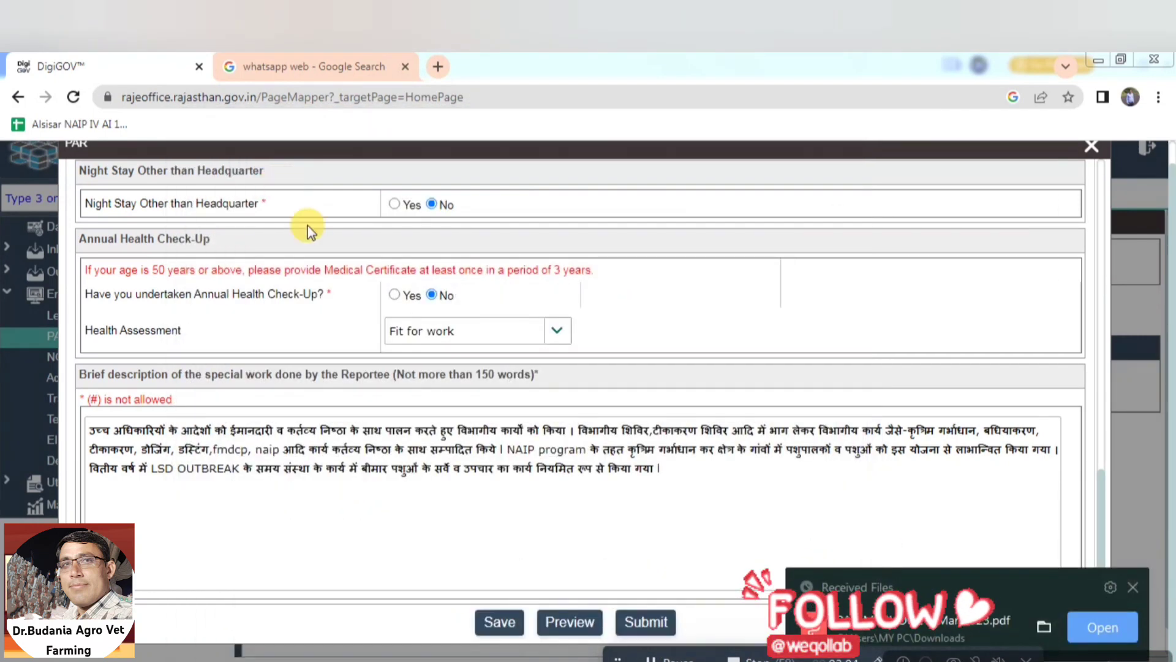
# Save the filled 2022-23 PAR form and submit it to the Reporting Officer
pyautogui.click(503, 623)
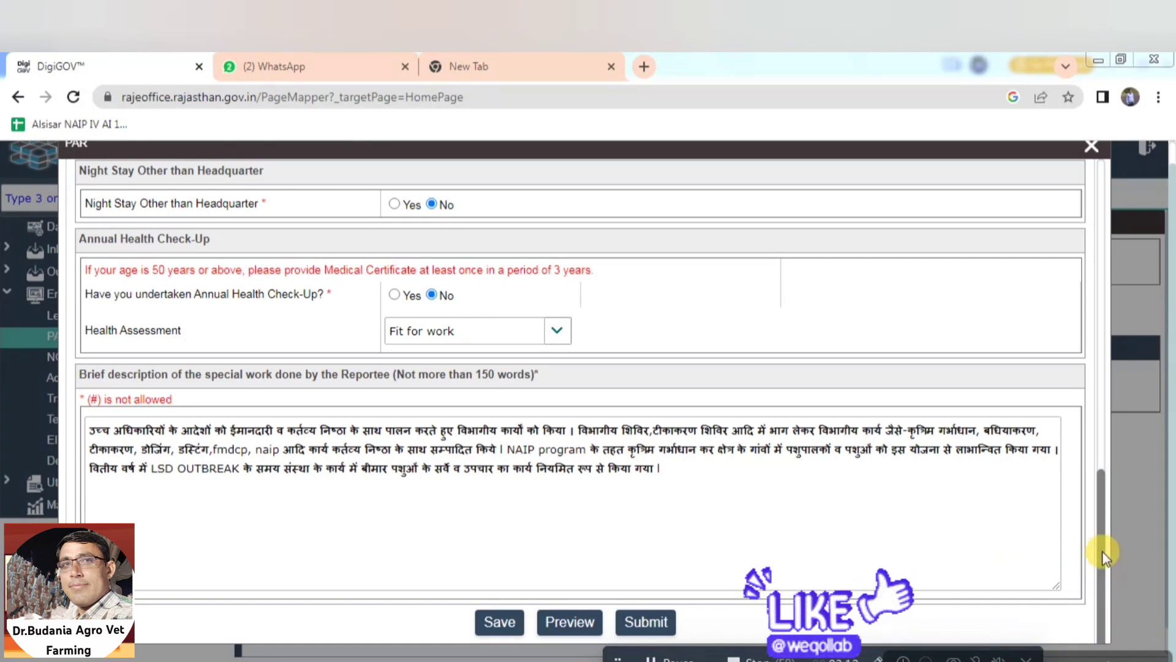
pyautogui.moveTo(1101, 550); pyautogui.dragTo(1094, 311)
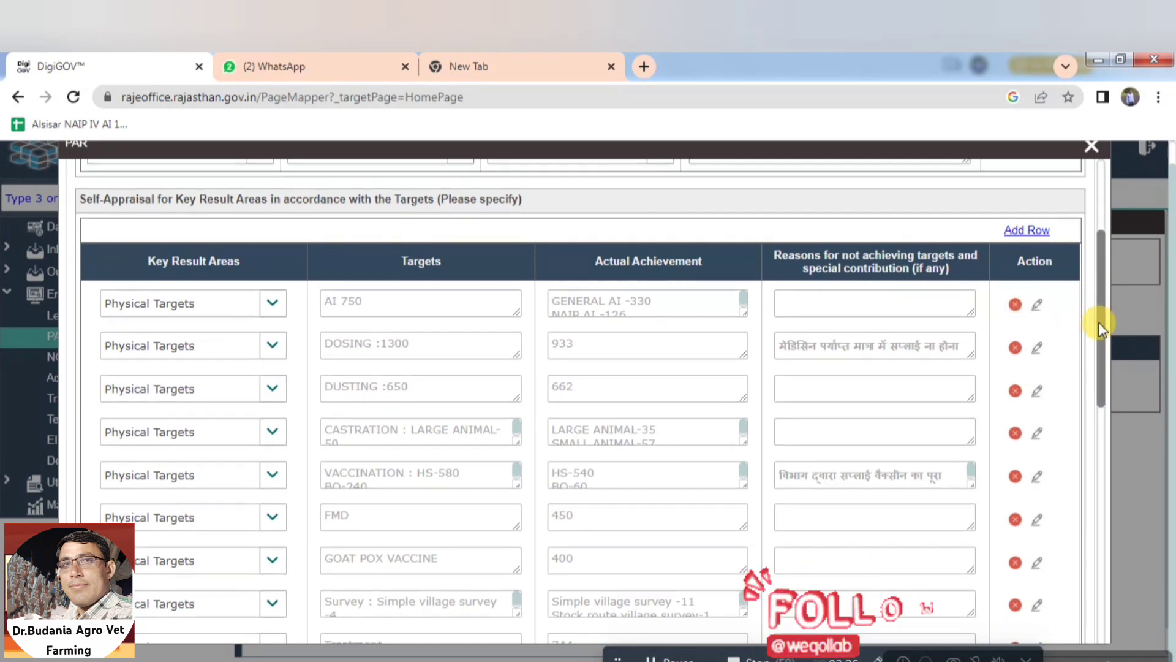
pyautogui.moveTo(1098, 321); pyautogui.dragTo(1109, 556)
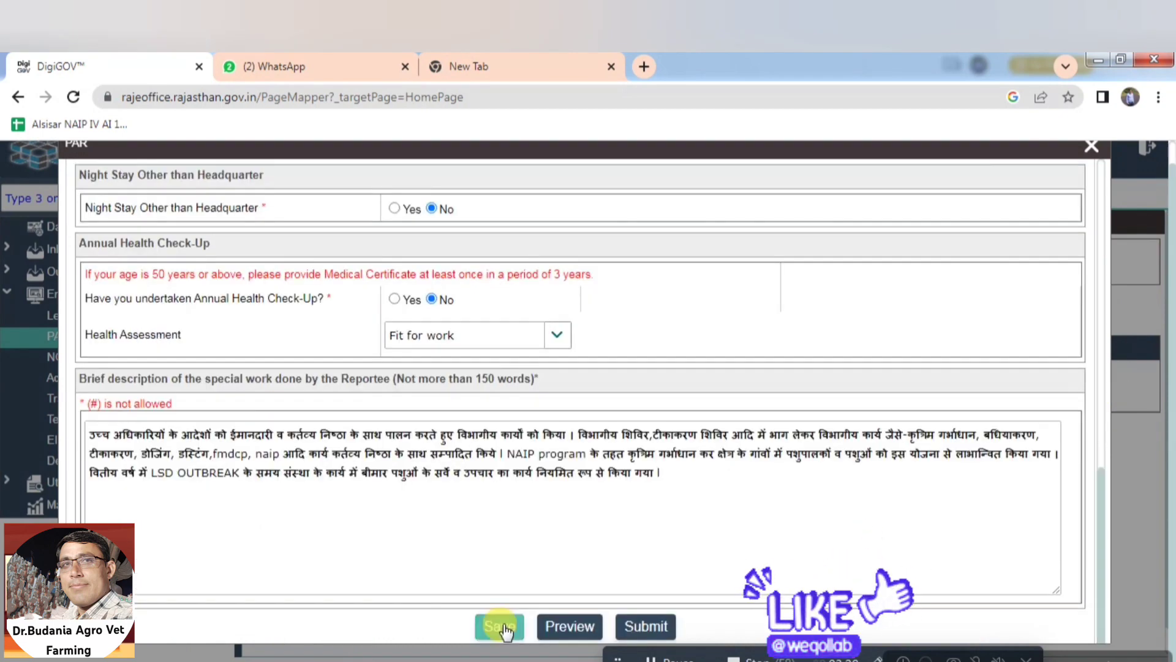
pyautogui.click(656, 658)
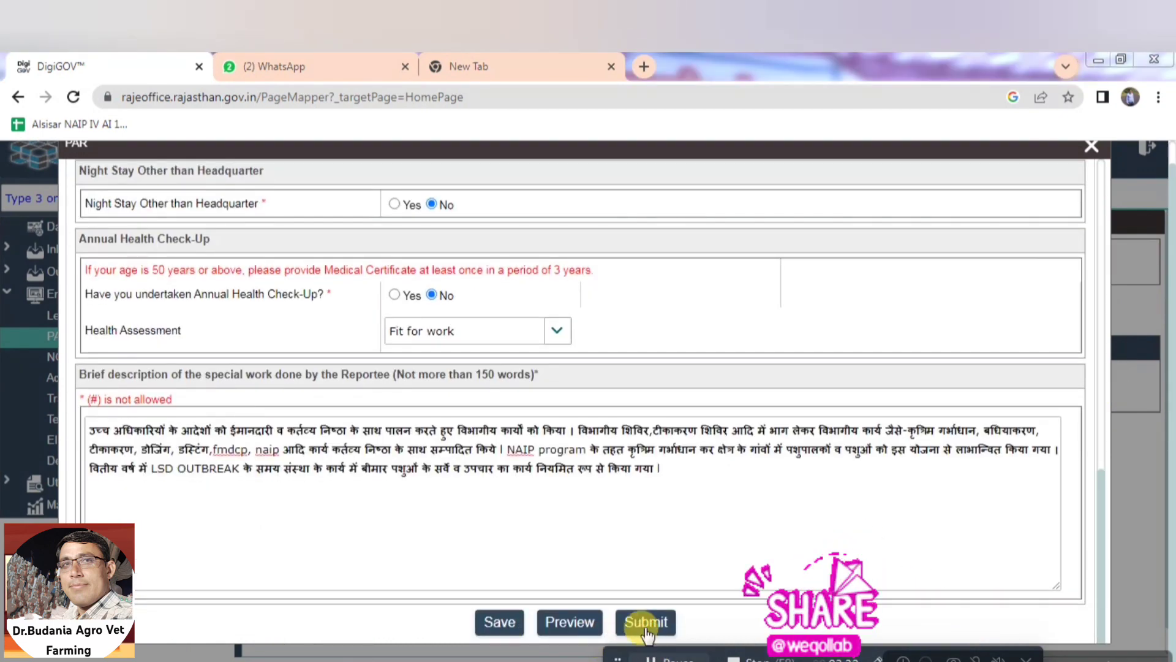
pyautogui.click(646, 625)
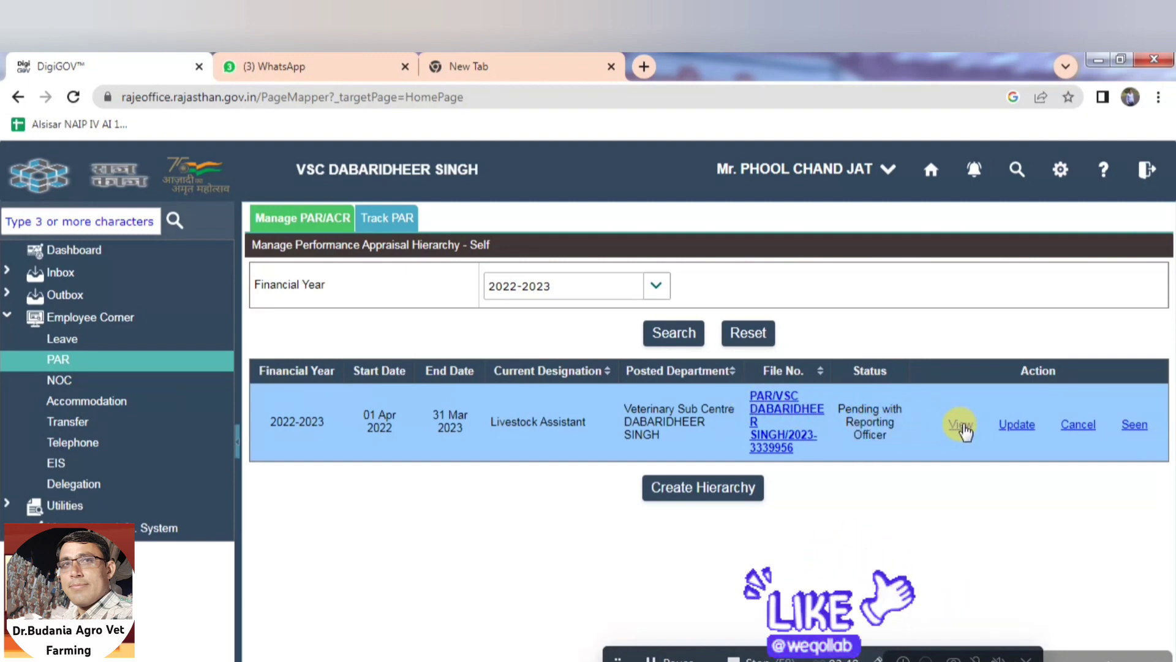
pyautogui.click(963, 427)
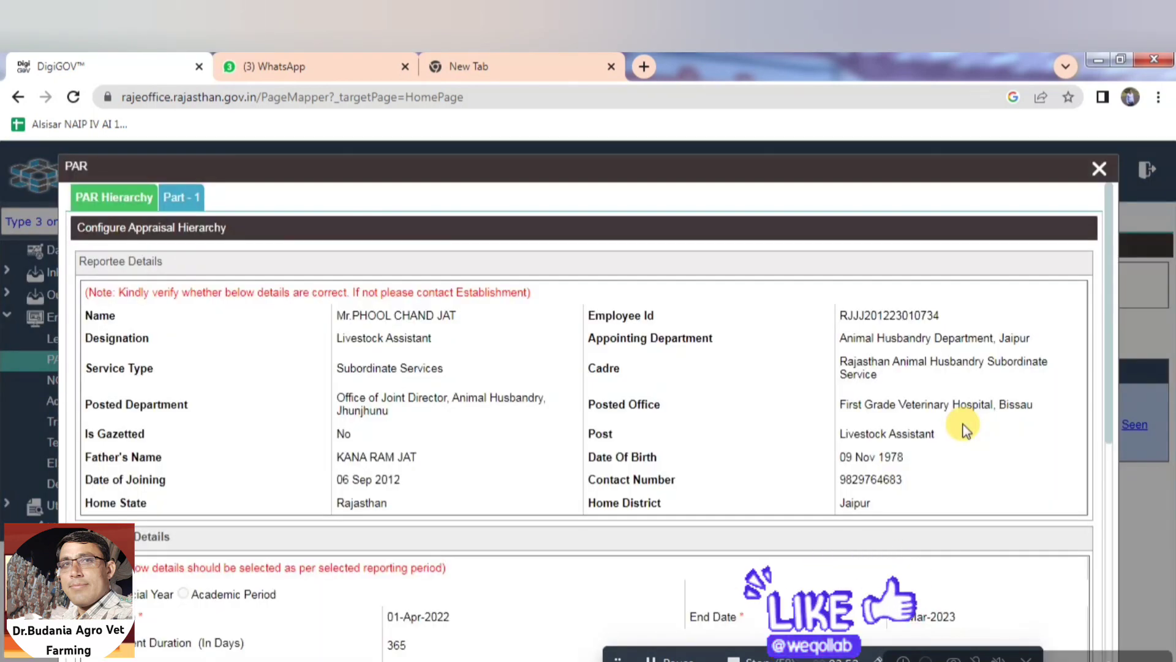
pyautogui.click(185, 198)
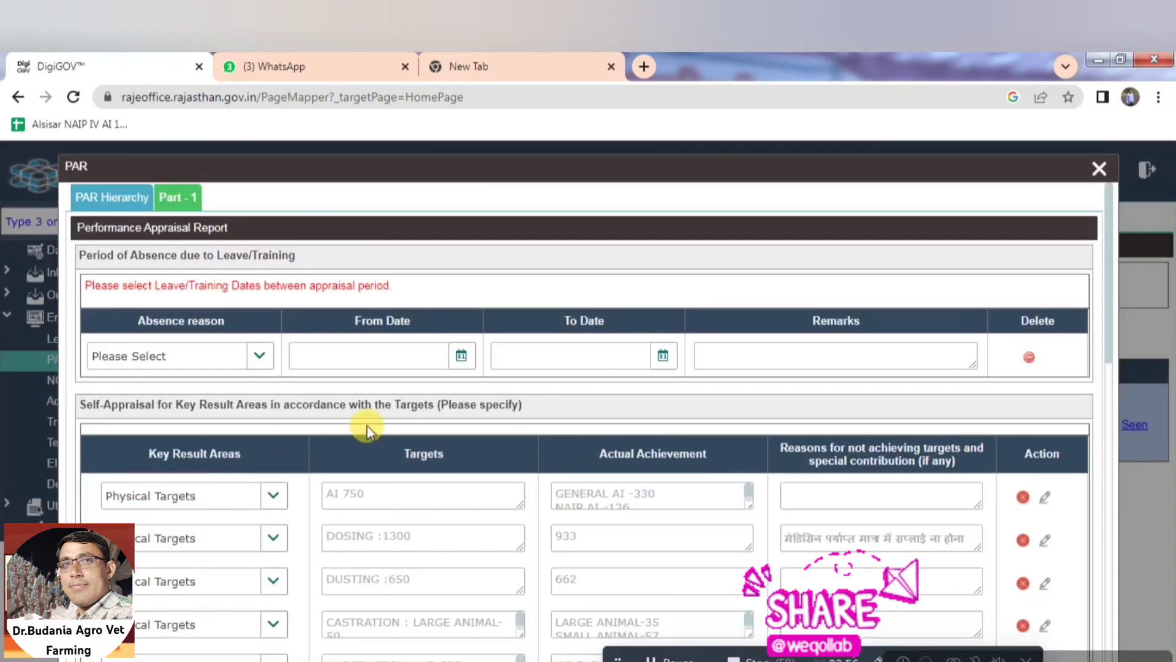
pyautogui.click(1099, 173)
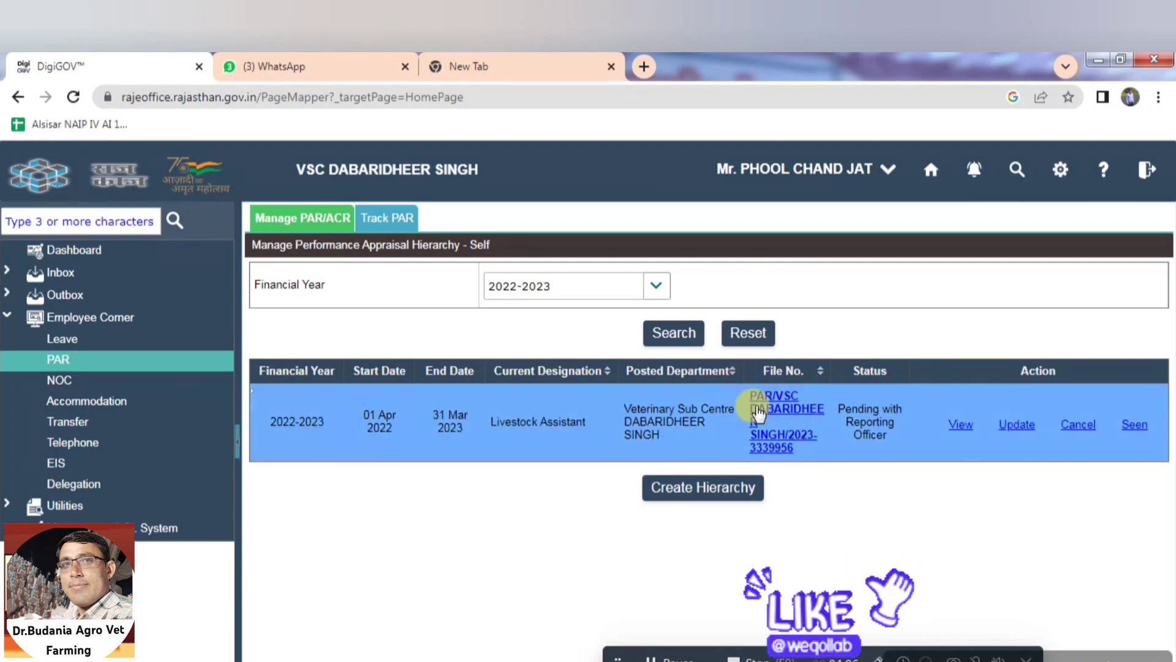
pyautogui.click(760, 423)
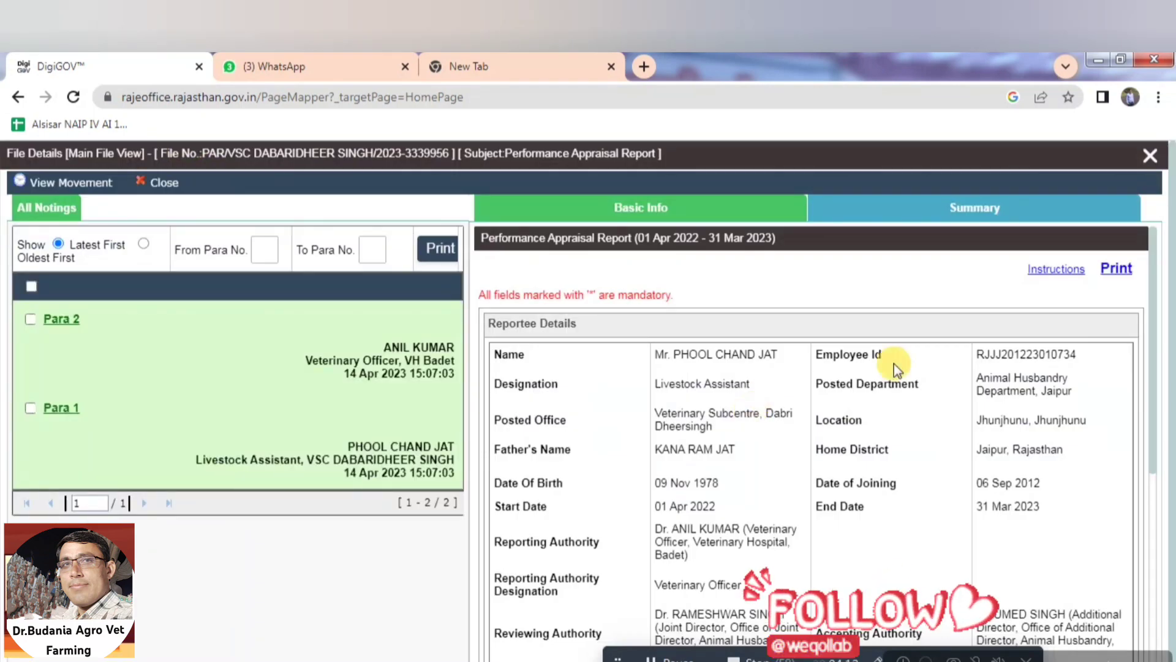
pyautogui.click(1112, 269)
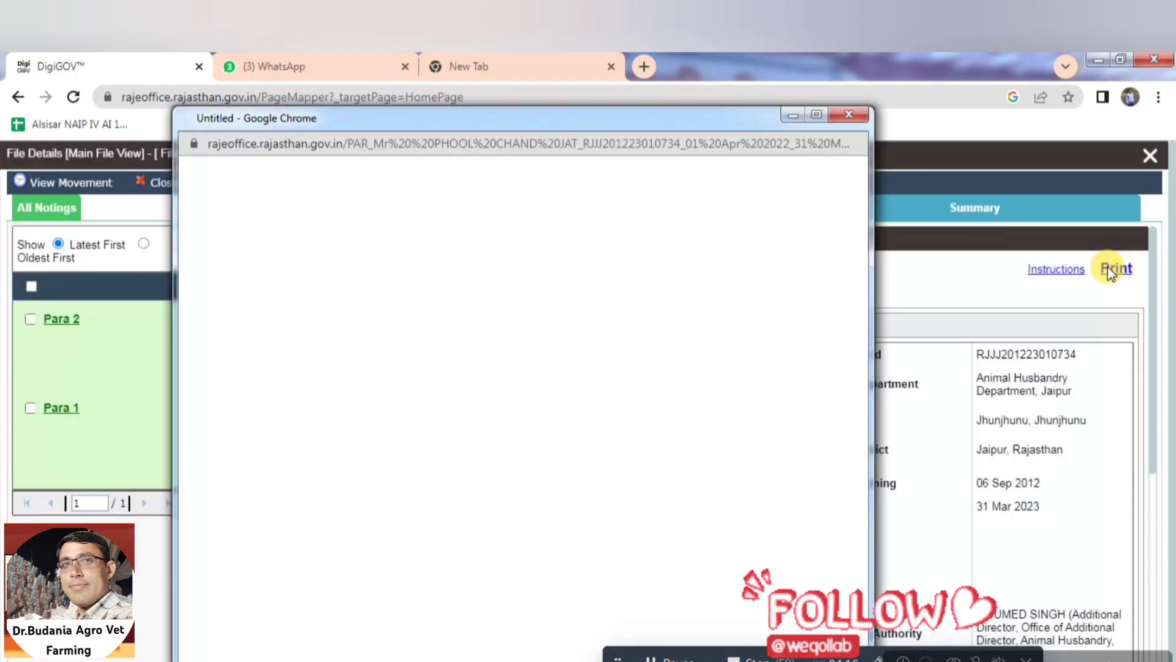
pyautogui.click(793, 116)
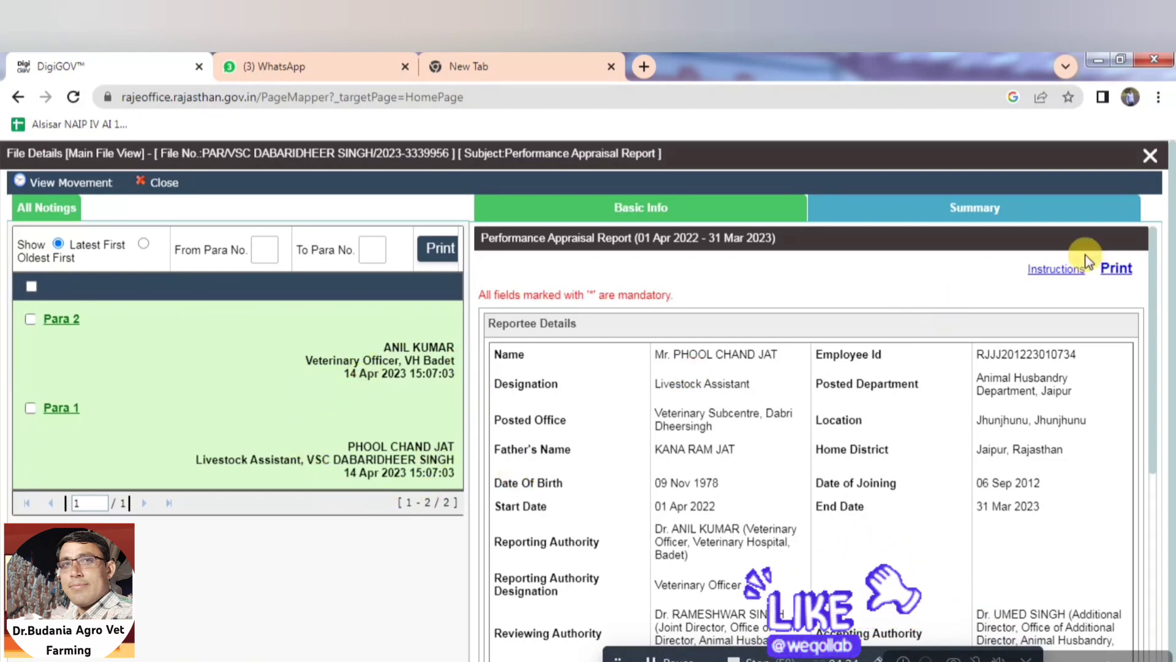
pyautogui.click(1150, 158)
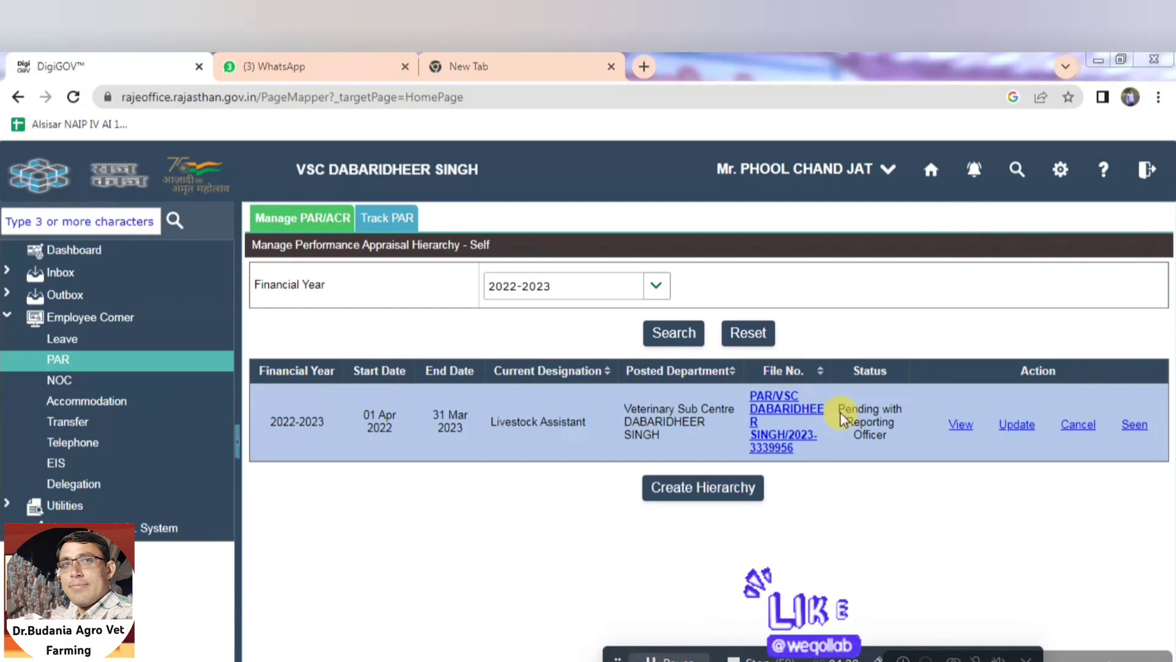
pyautogui.click(1145, 172)
pyautogui.click(1088, 206)
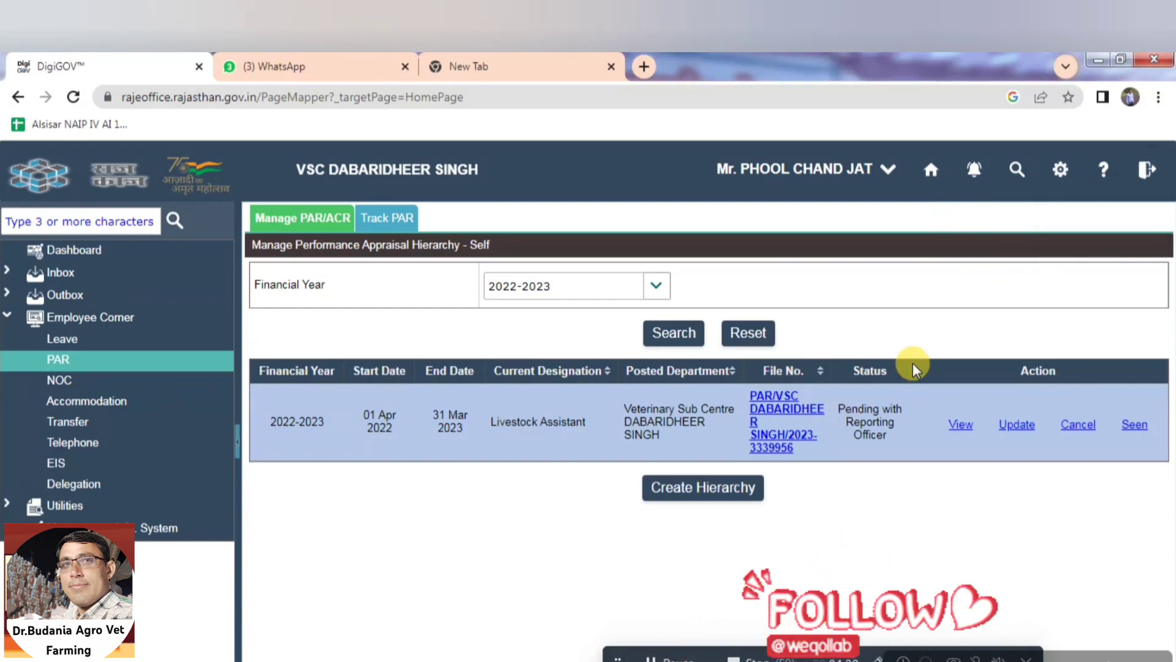
# Confirm logging out, then enter PAR from Employee Corner, agree to proceed, and verify the OTP
pyautogui.click(677, 659)
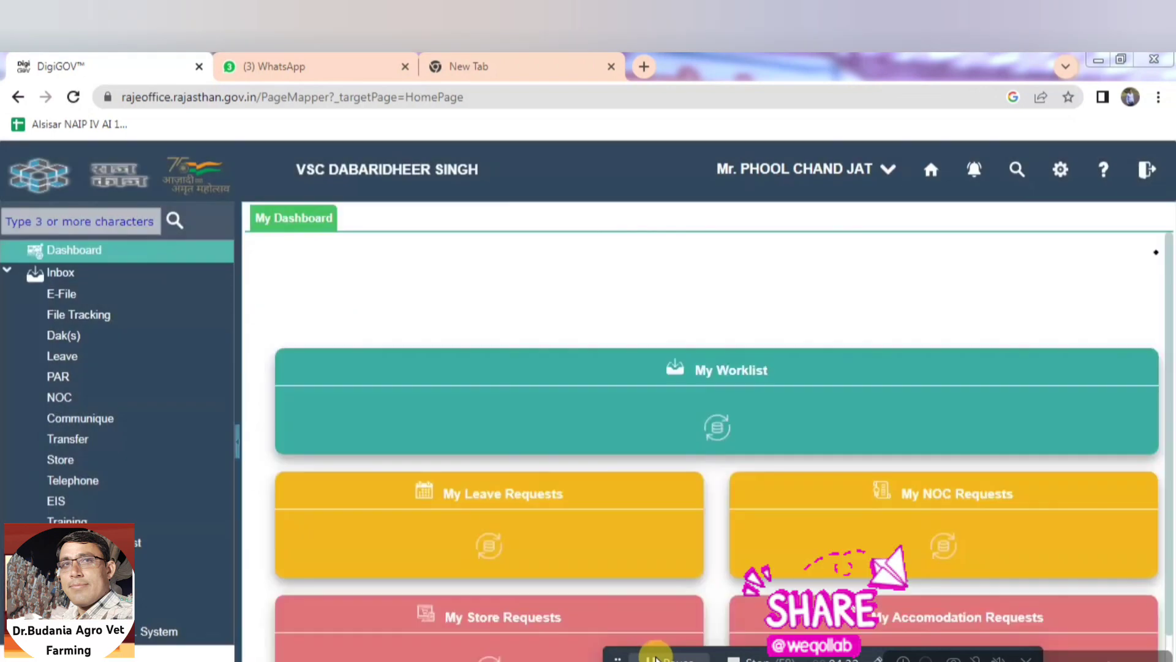
pyautogui.click(98, 588)
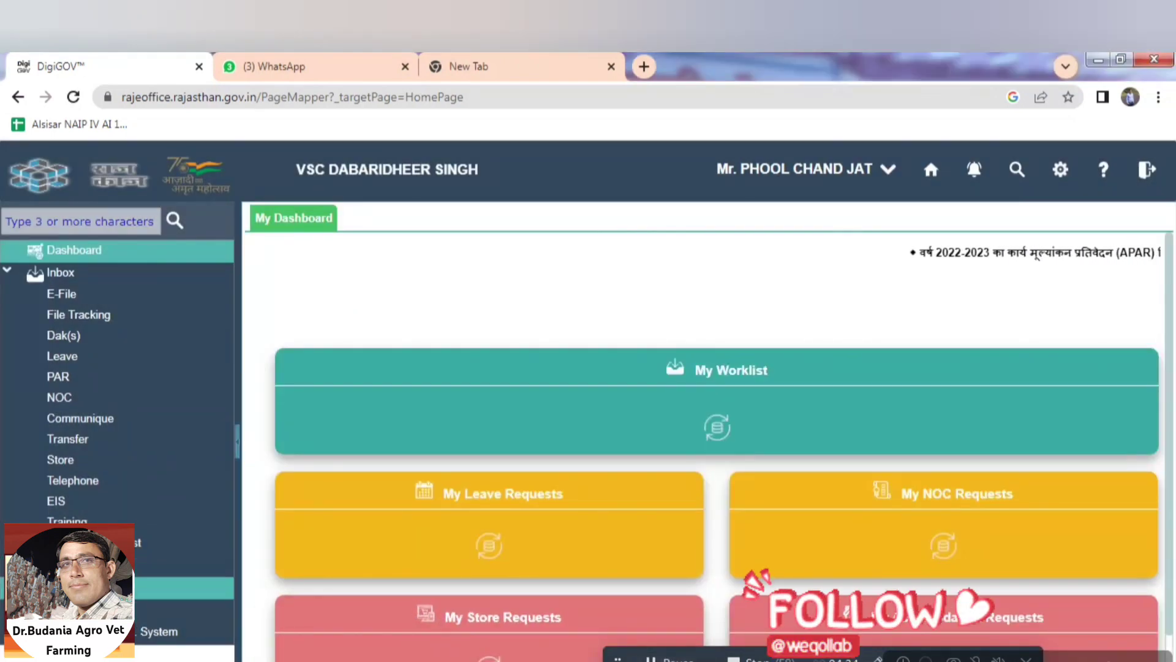
pyautogui.click(85, 354)
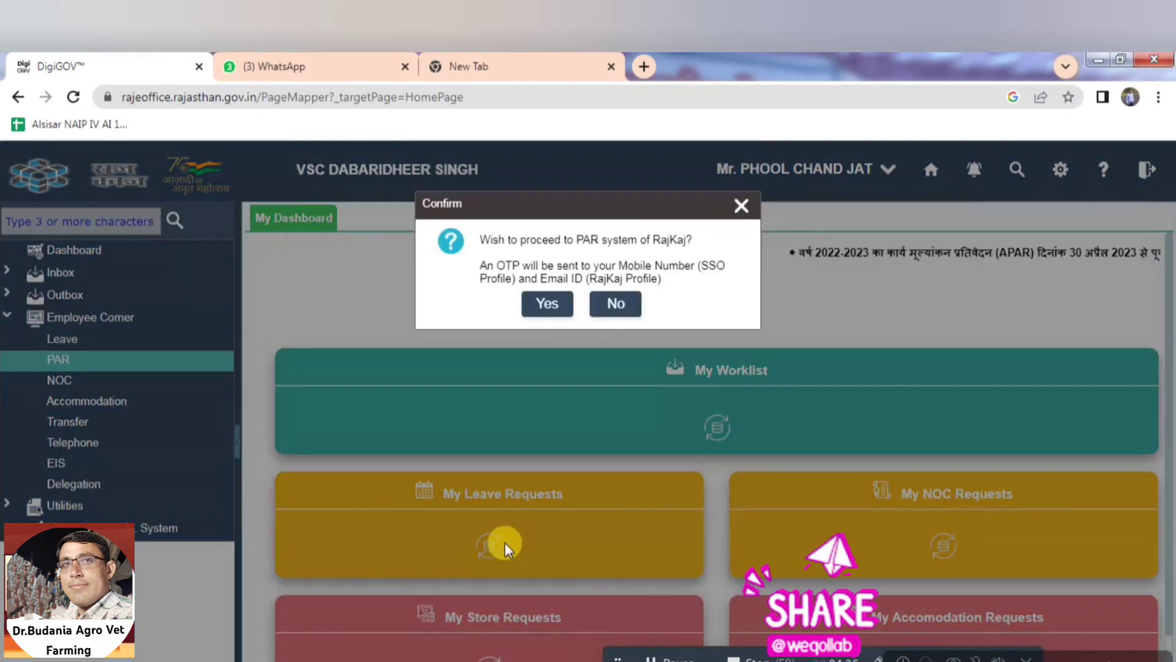
pyautogui.click(547, 340)
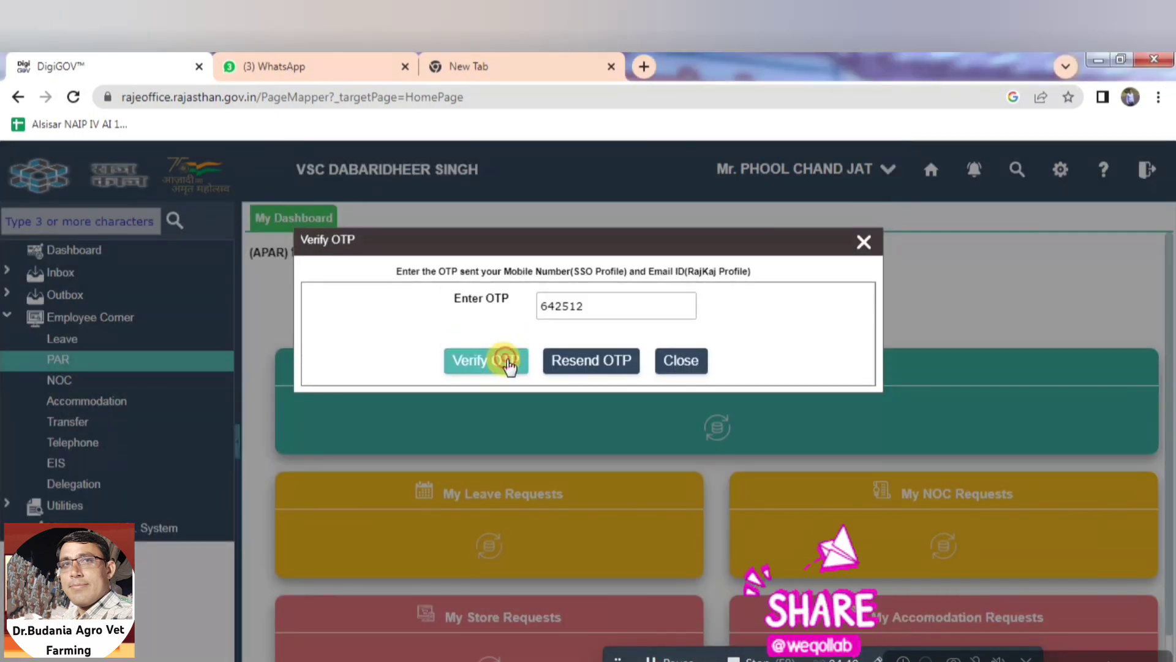
pyautogui.click(509, 366)
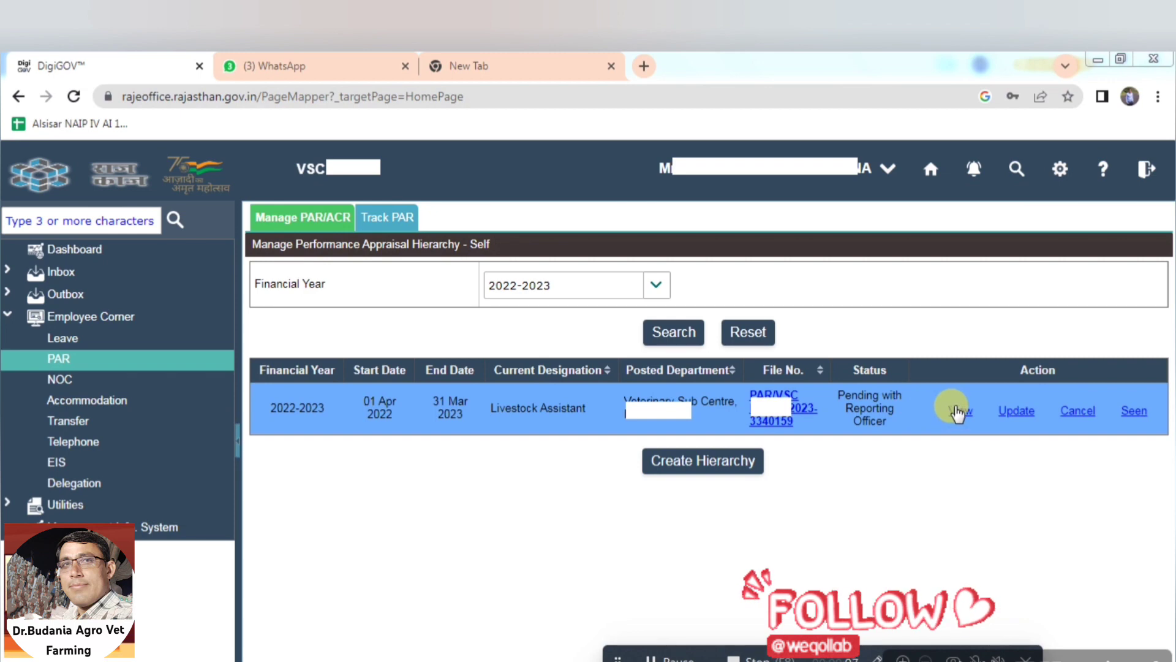
pyautogui.click(790, 409)
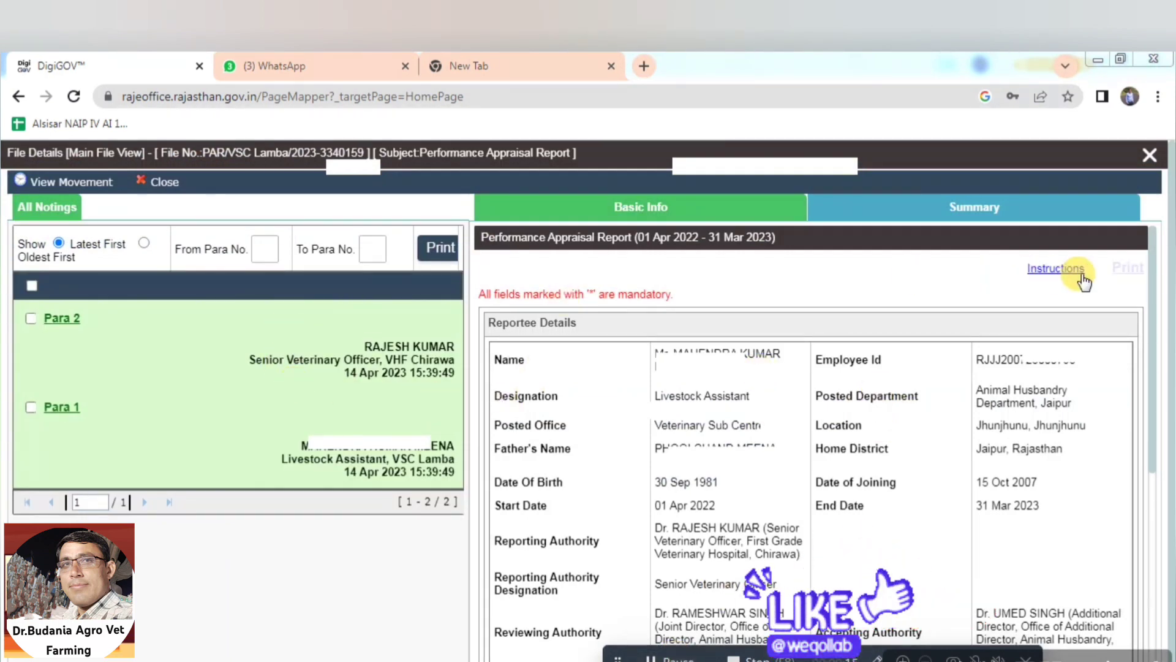
pyautogui.rightClick(892, 503)
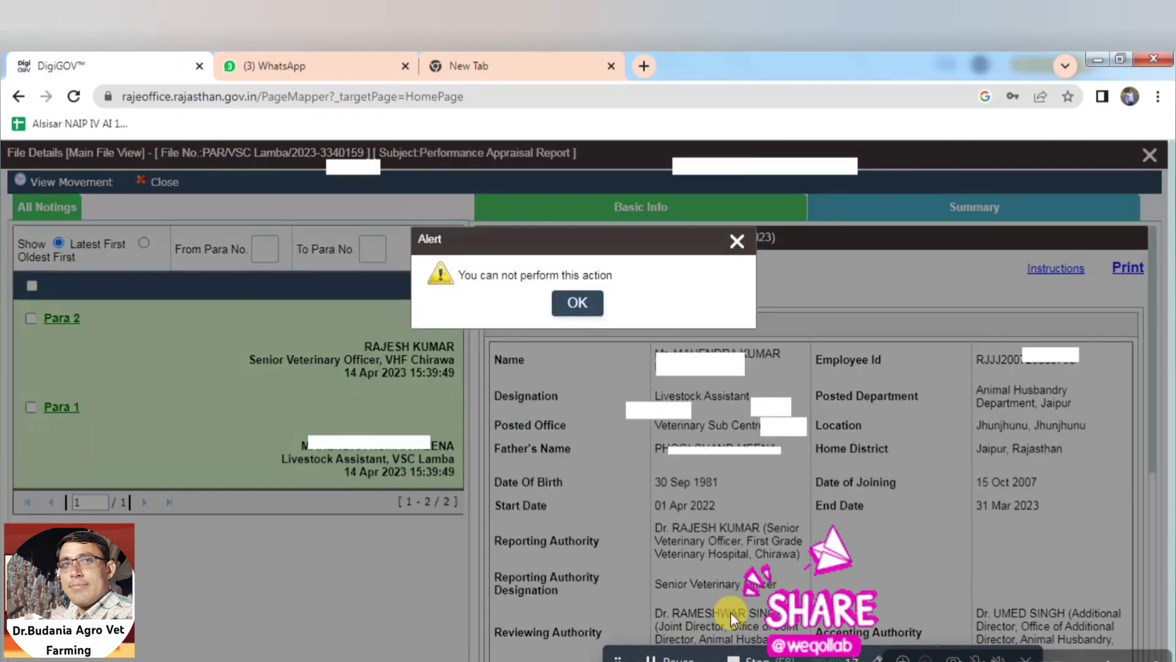
pyautogui.click(586, 302)
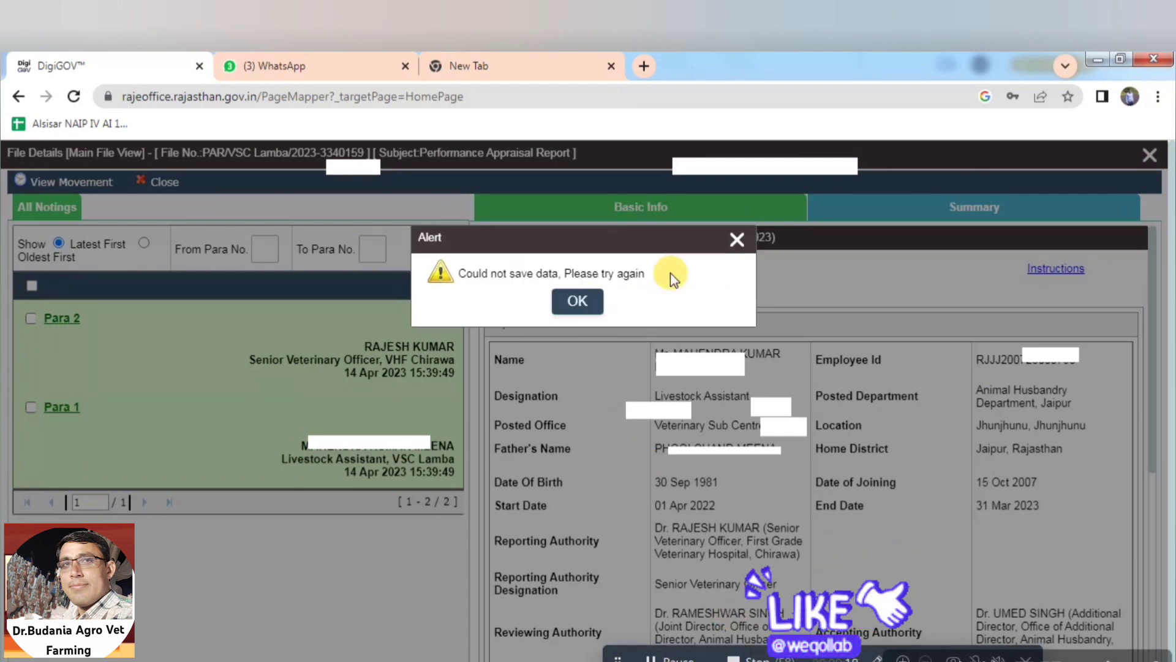
pyautogui.click(574, 300)
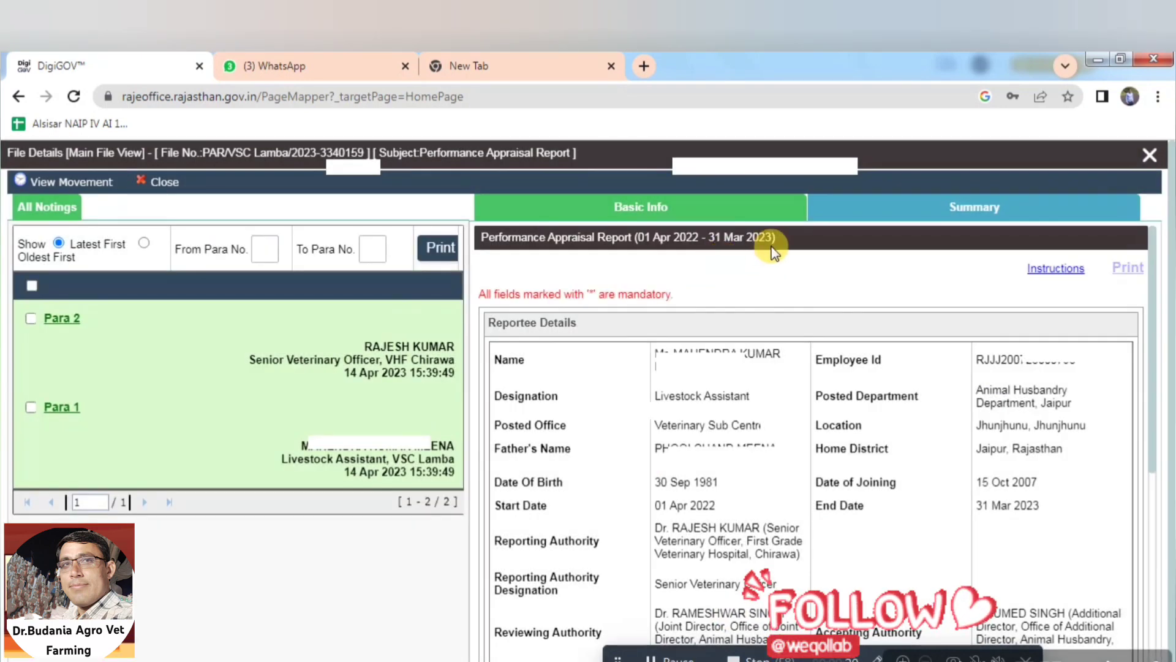
pyautogui.click(1151, 160)
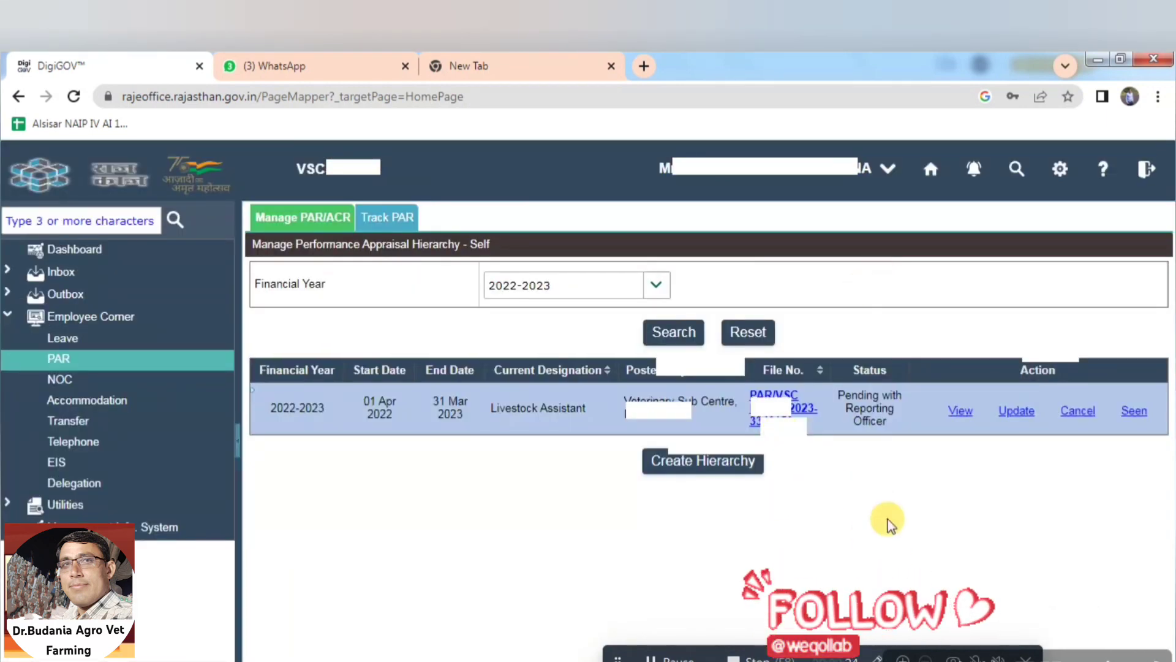
pyautogui.click(957, 416)
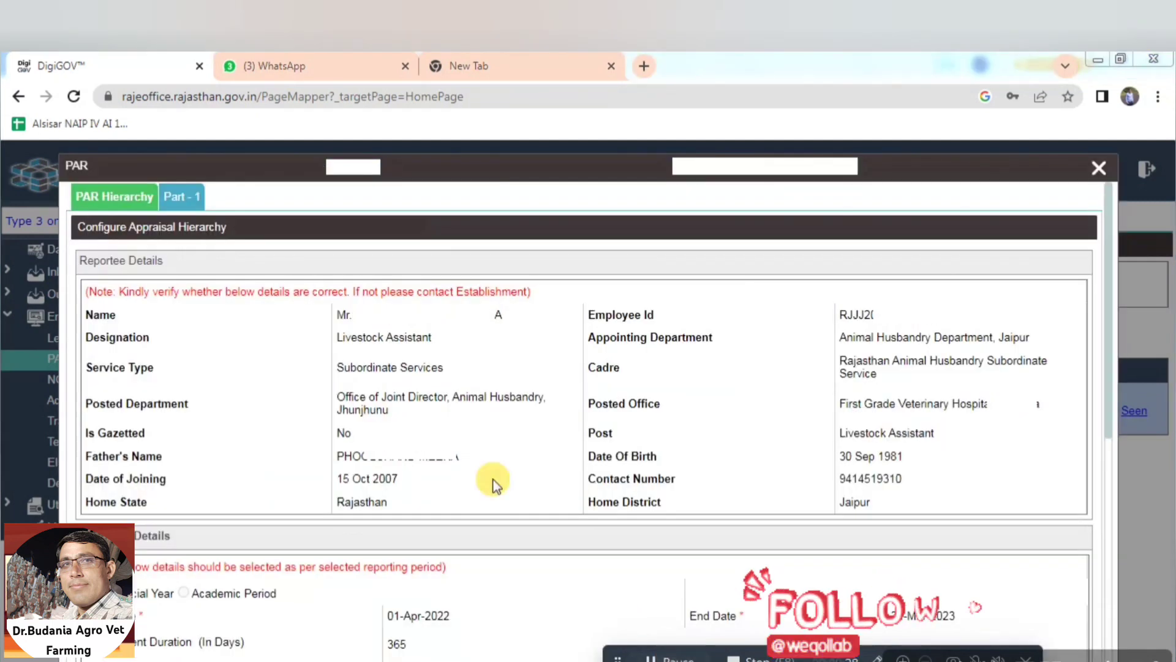
# Print the Part - 1 PAR report's printable copy, then close the print window and PAR view
pyautogui.click(172, 196)
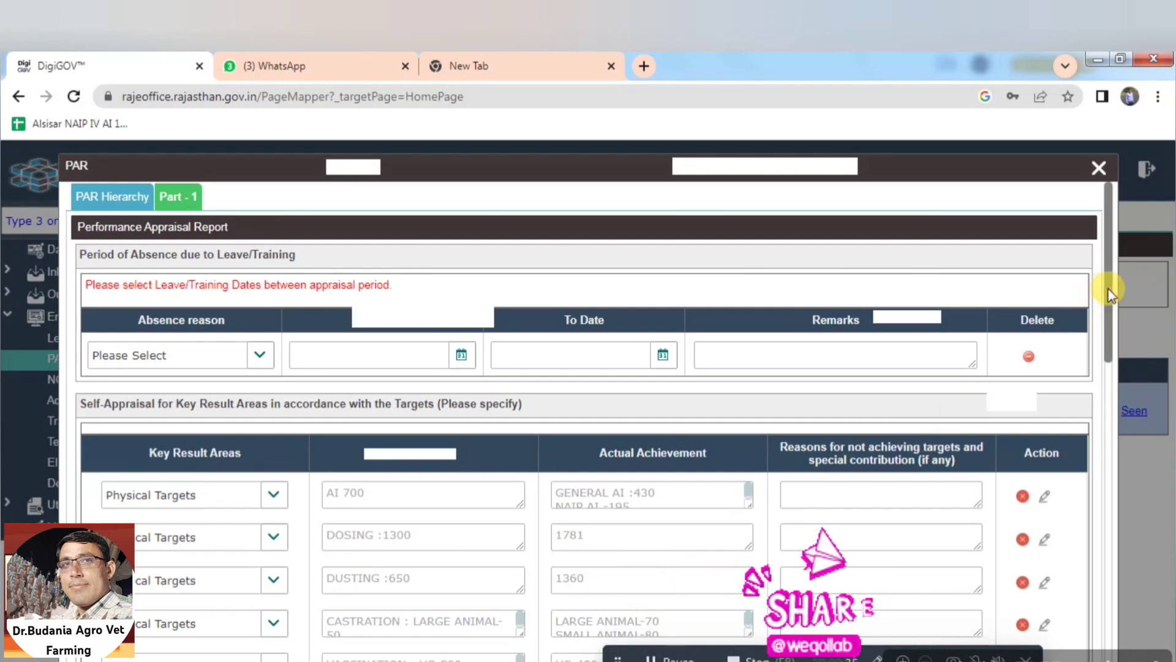
pyautogui.moveTo(1109, 300); pyautogui.dragTo(1125, 597)
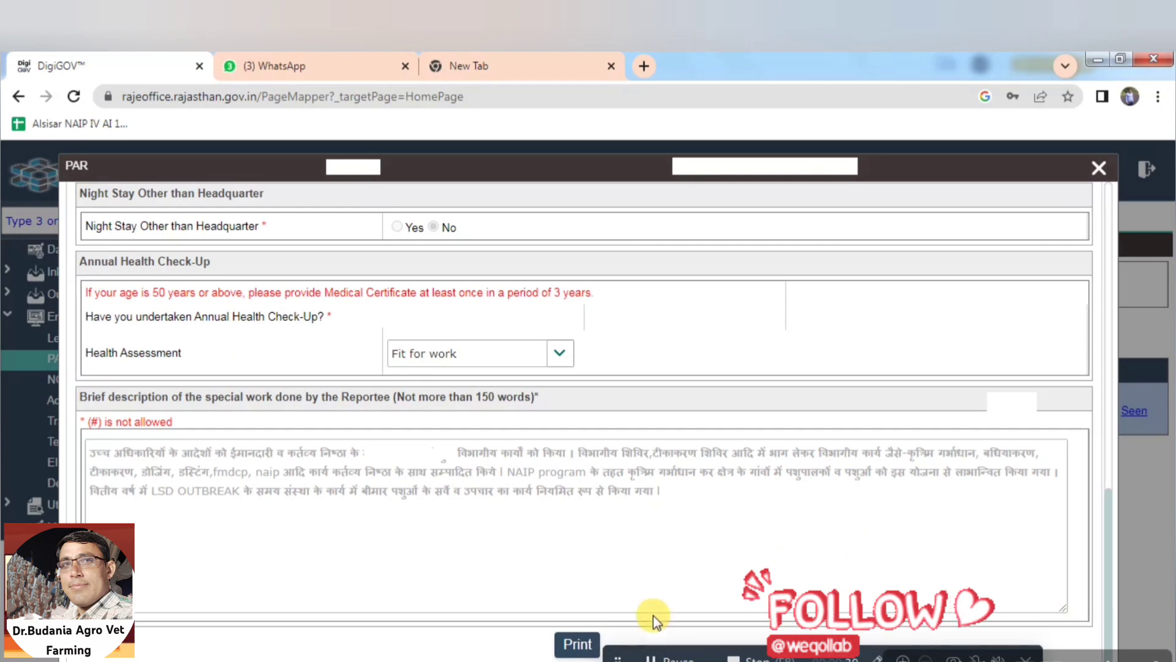
pyautogui.click(578, 643)
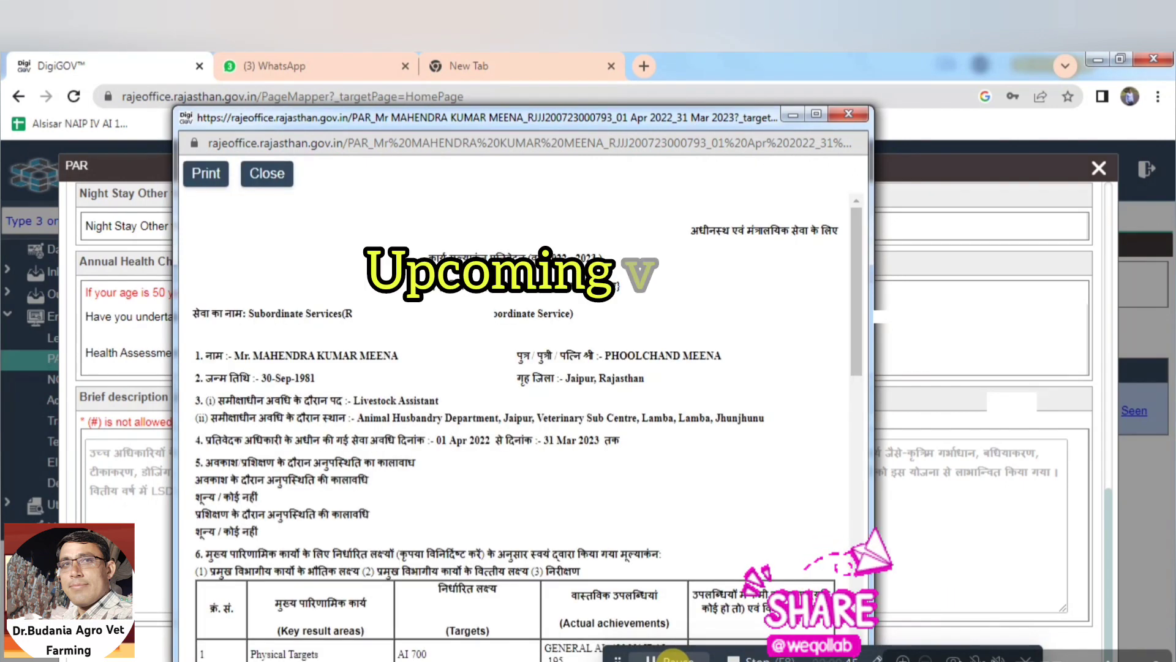
pyautogui.click(207, 178)
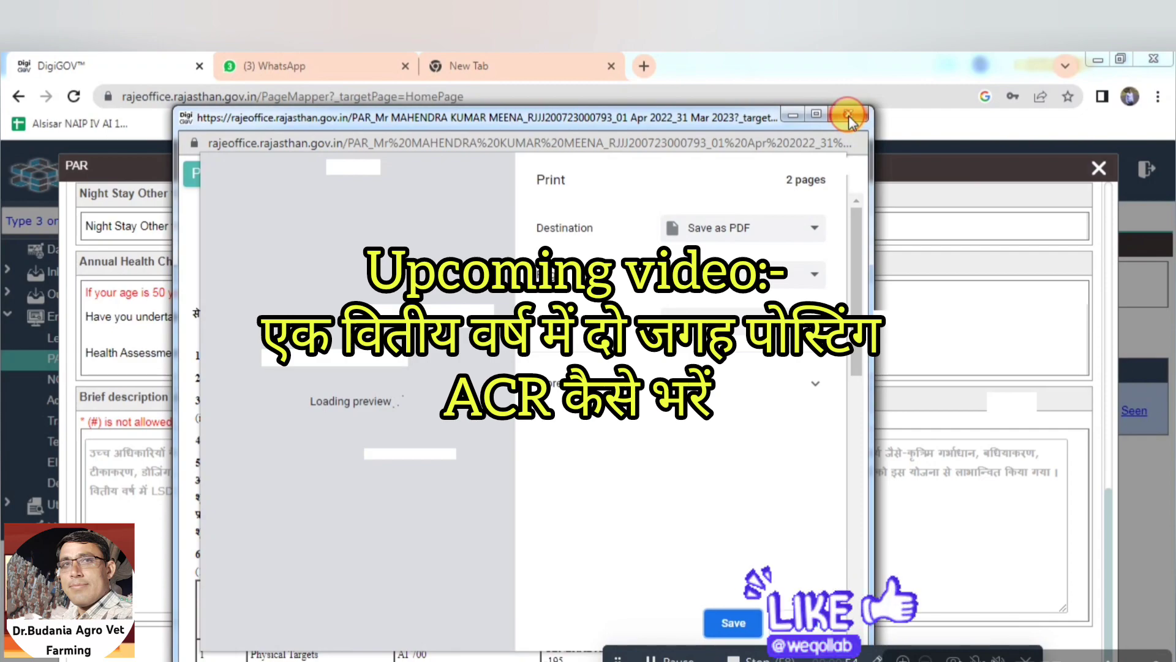
pyautogui.click(848, 115)
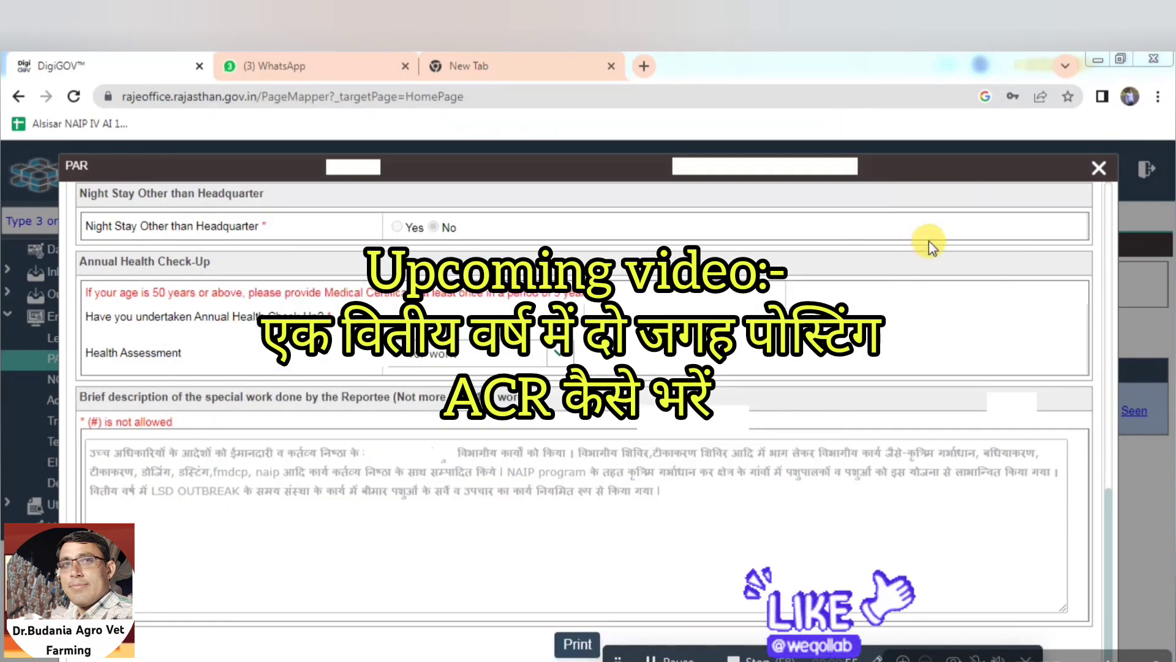
pyautogui.click(1097, 174)
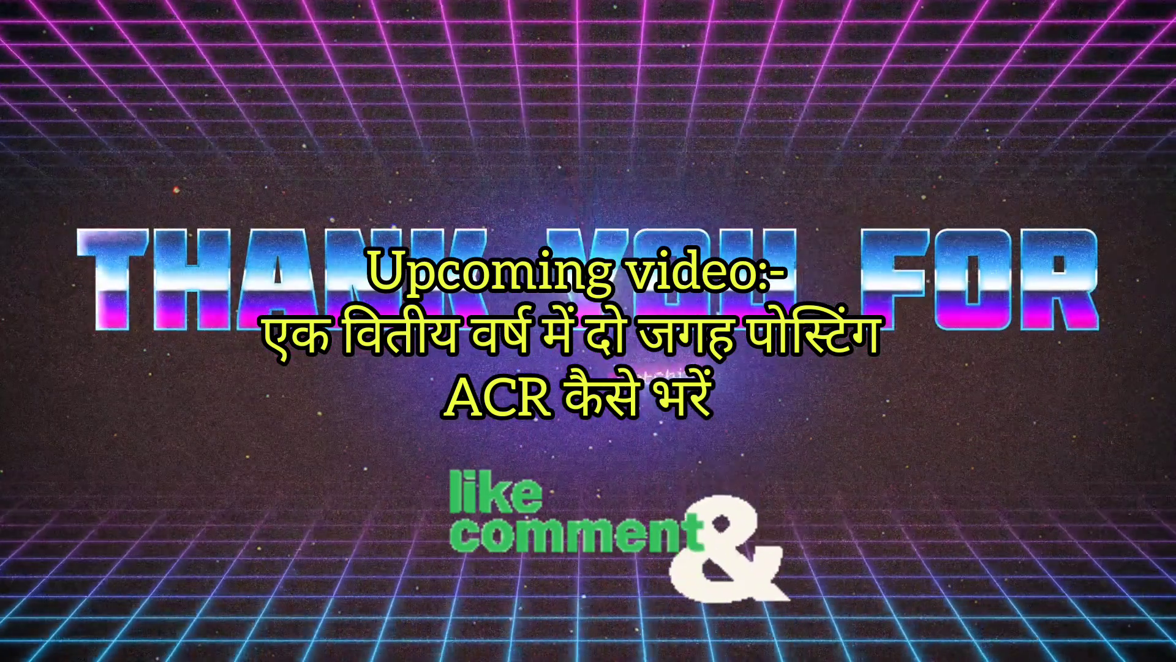